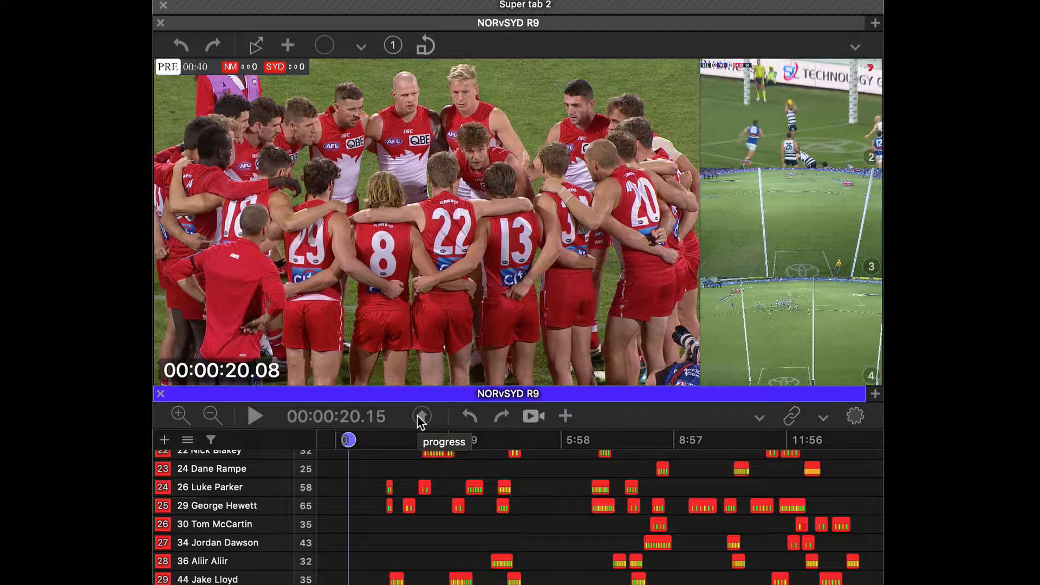
Step: Select the second clip in the 29 George Hewett row and set up Cut Clips for the Desktop with Single movie for row
{"action": "left_click", "coordinate": [409, 506]}
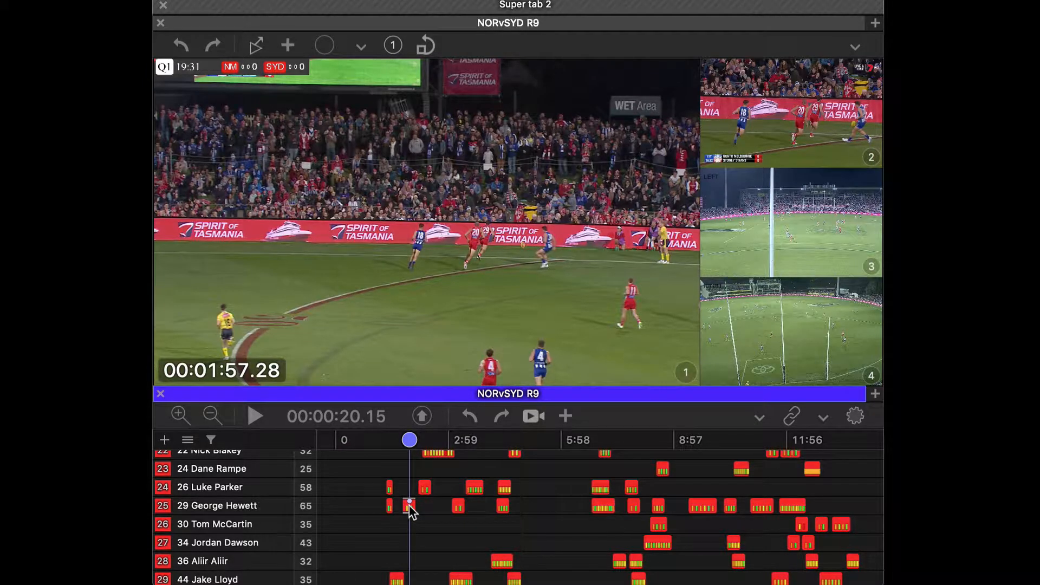
{"action": "left_click", "coordinate": [422, 416]}
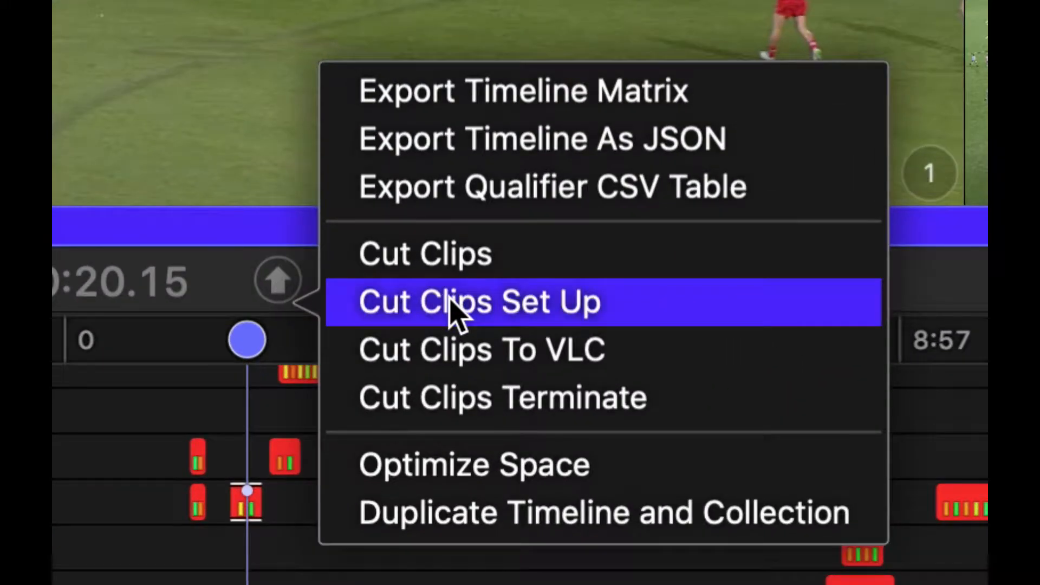
{"action": "left_click", "coordinate": [540, 315]}
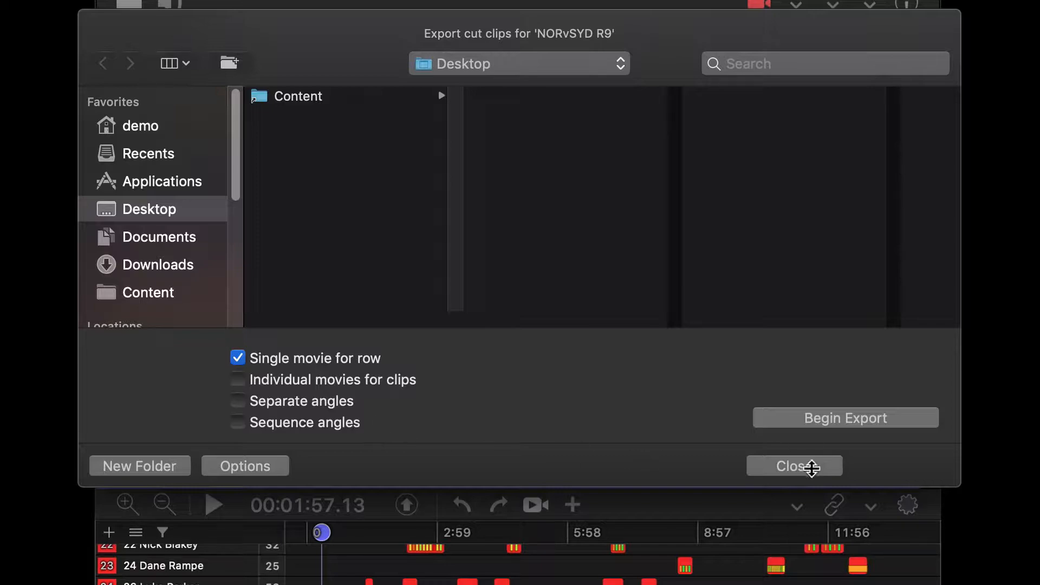
{"action": "left_click", "coordinate": [812, 467]}
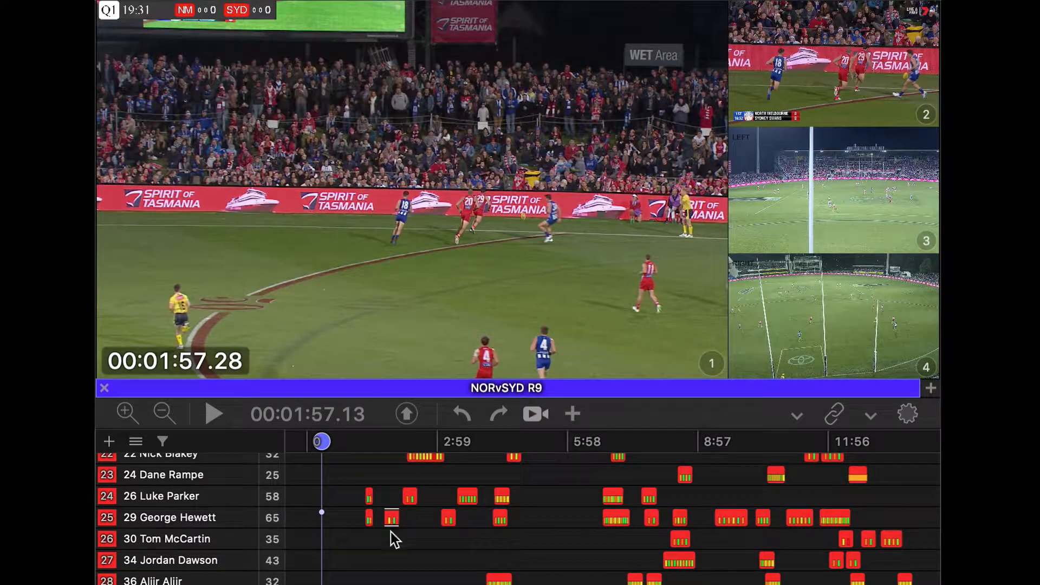
Step: Export the second clip in the 29 George Hewett row as a movie using Cut Clips
{"action": "left_click", "coordinate": [391, 519]}
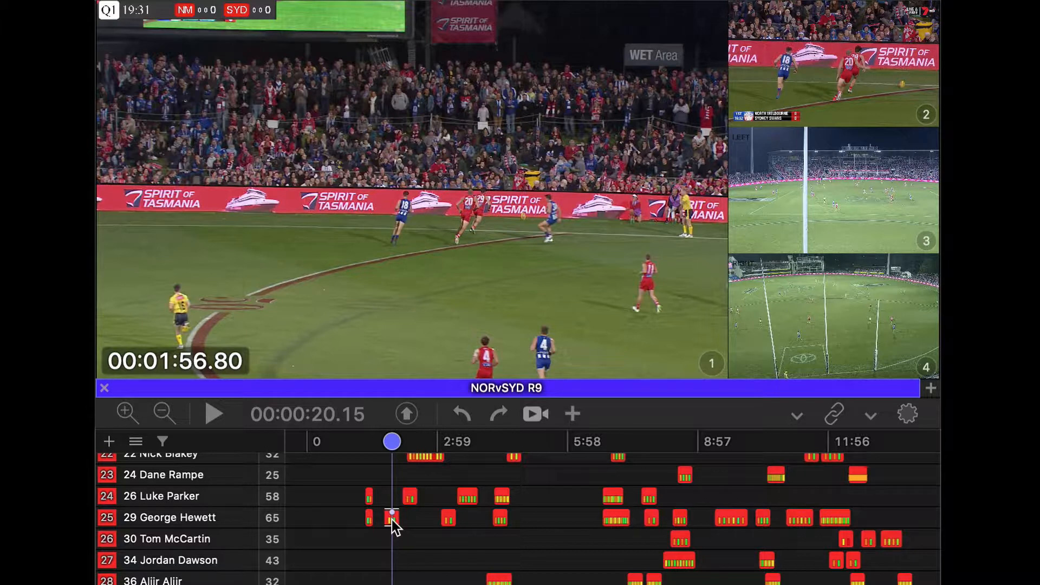
{"action": "key", "text": "super"}
{"action": "key", "text": "super+e"}
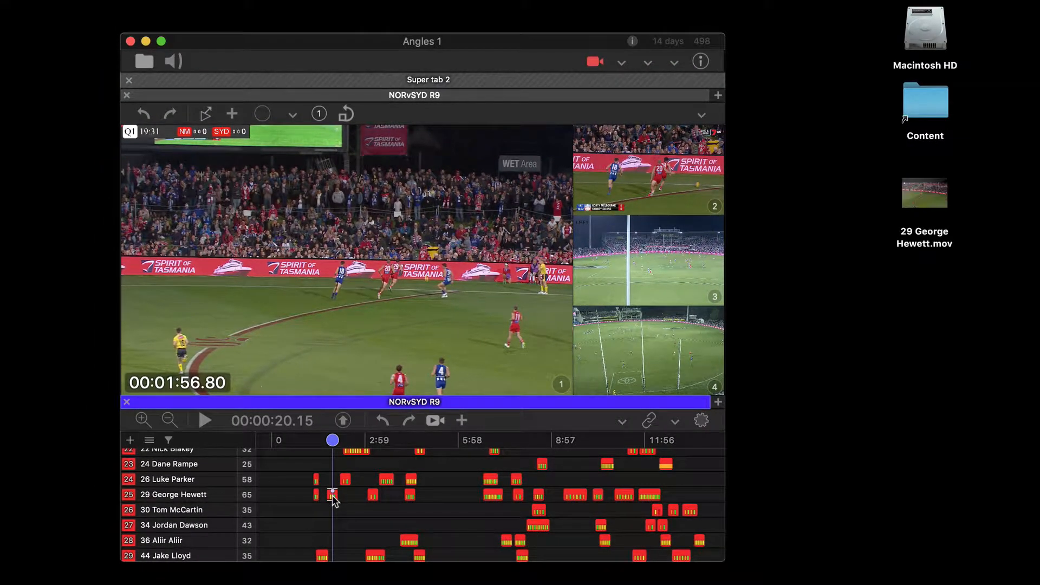
Step: Preview the exported movie 29 George Hewett.mov from the desktop and close the preview
{"action": "left_click", "coordinate": [918, 200]}
{"action": "key", "text": "space"}
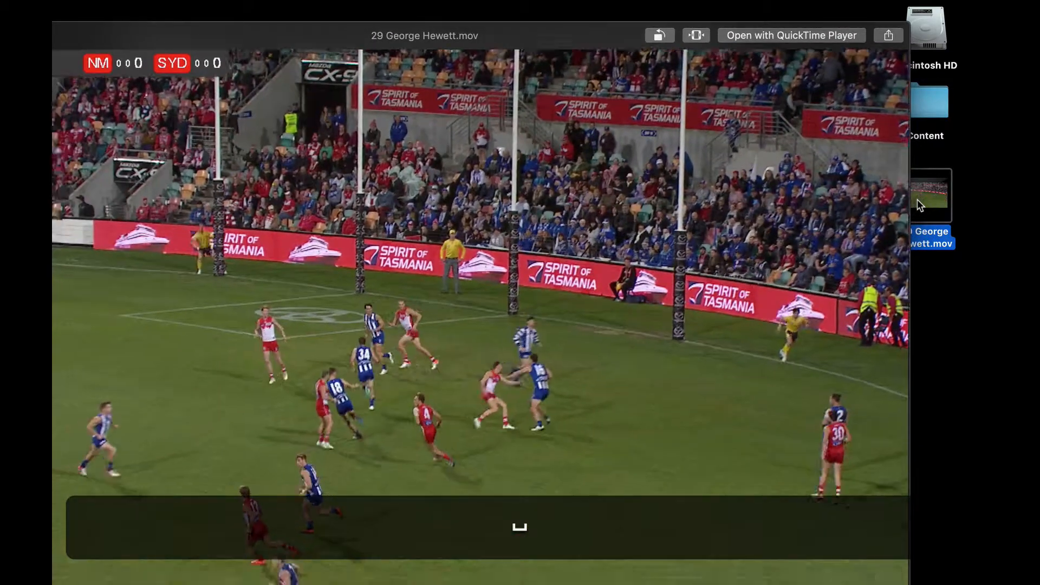
{"action": "key", "text": "space"}
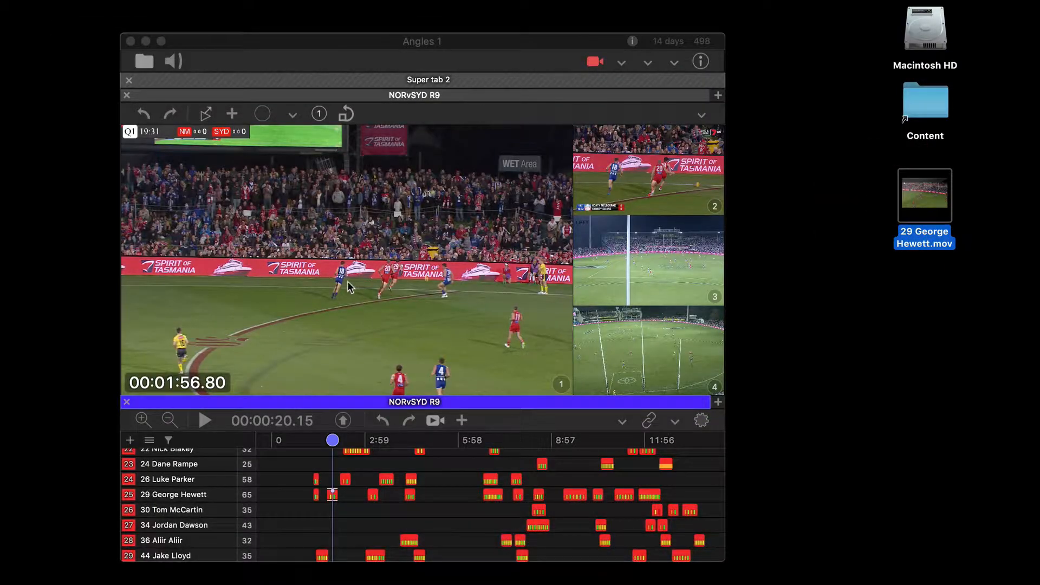
Step: Return to Angles, select the first two clips in the 44 Jake Lloyd row and export them as a single movie
{"action": "left_click", "coordinate": [347, 281]}
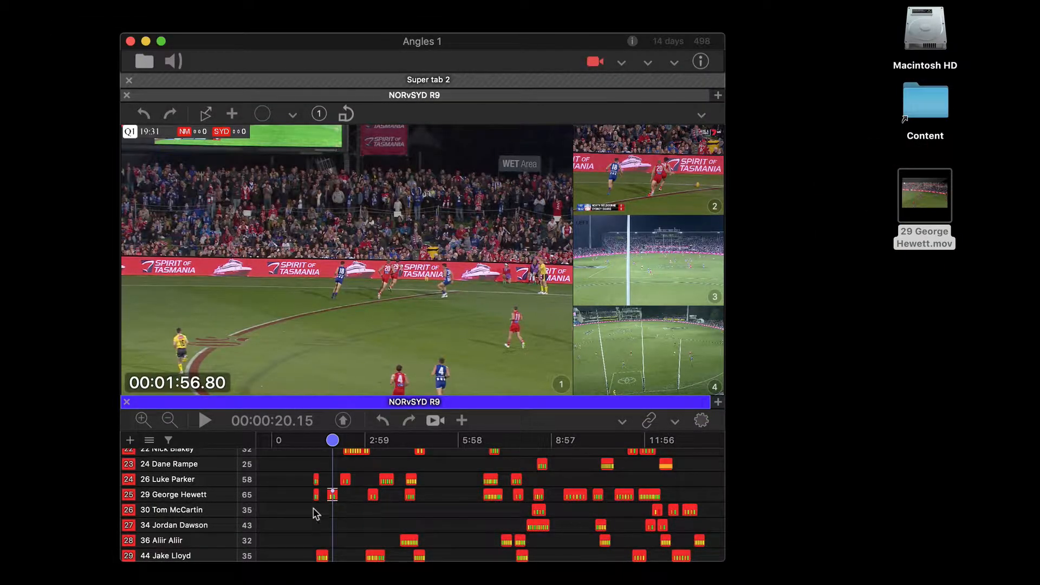
{"action": "left_click", "coordinate": [317, 527]}
{"action": "scroll", "coordinate": [314, 550], "scroll_direction": "down", "scroll_amount": 1}
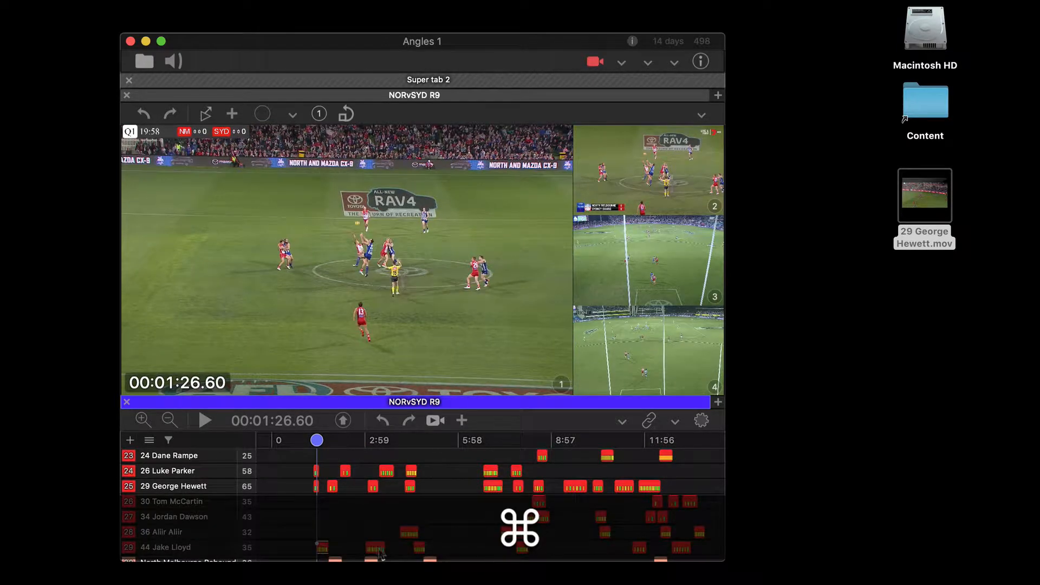
{"action": "key", "text": "super+e"}
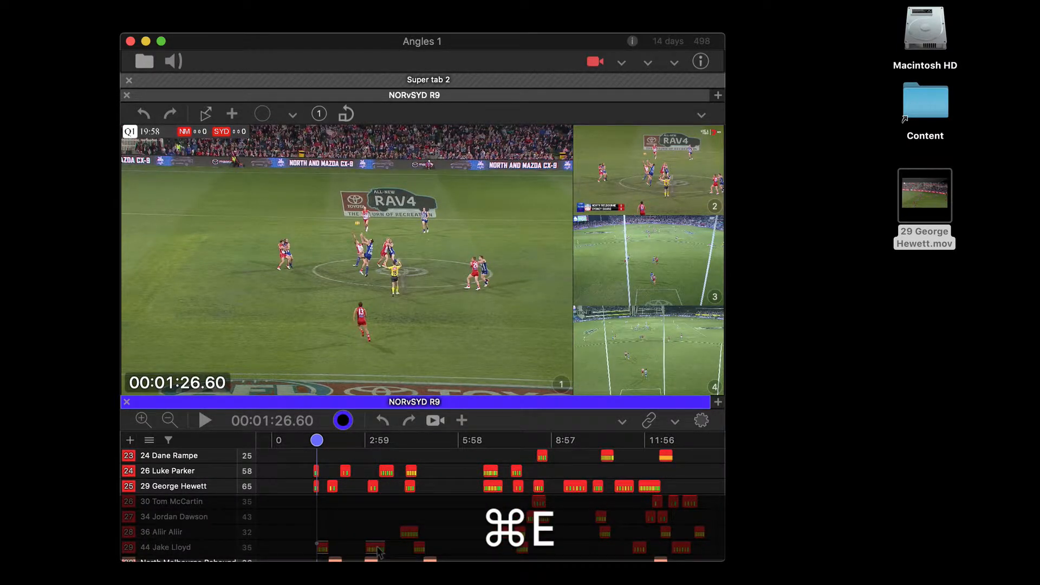
{"action": "left_click", "coordinate": [924, 287]}
{"action": "key", "text": "space"}
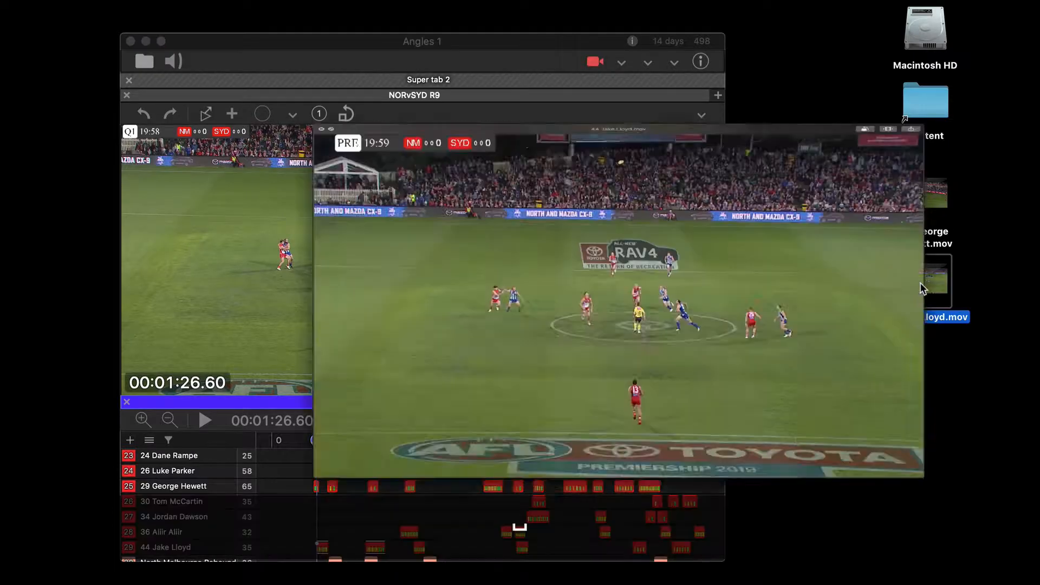
{"action": "left_click", "coordinate": [241, 578]}
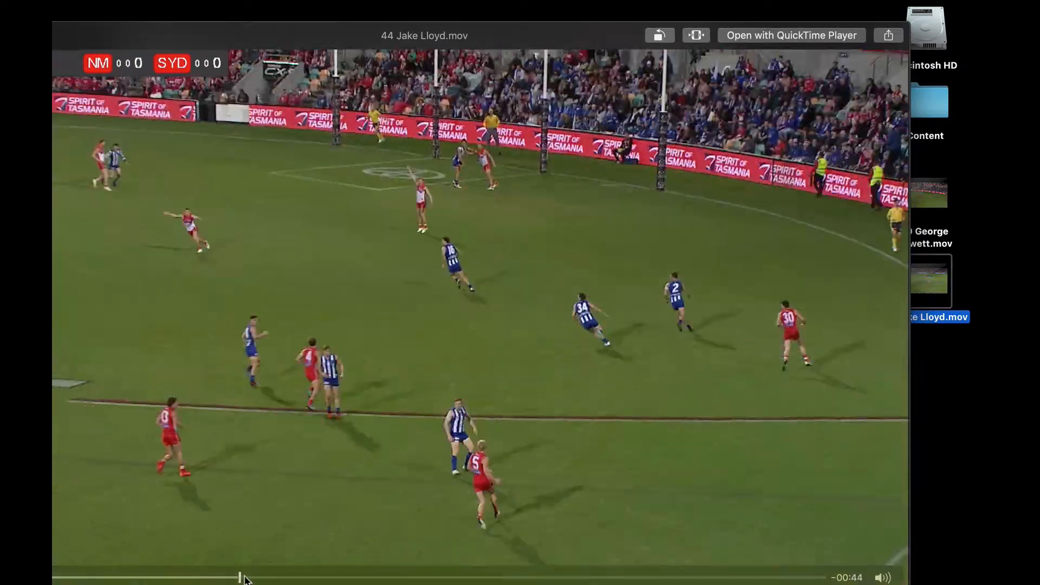
{"action": "left_click_drag", "start_coordinate": [244, 579], "coordinate": [604, 574]}
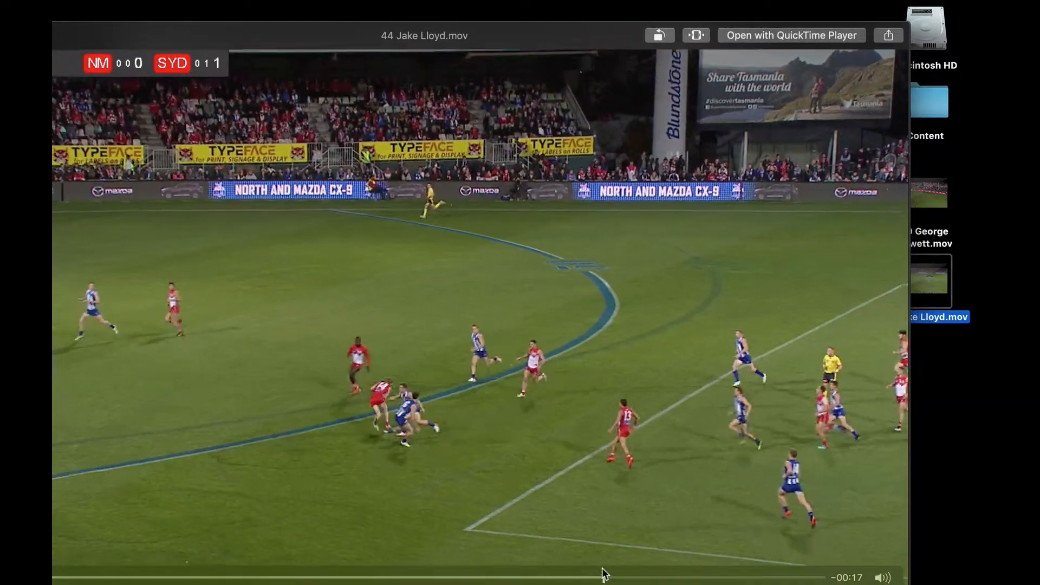
{"action": "key", "text": "super+space"}
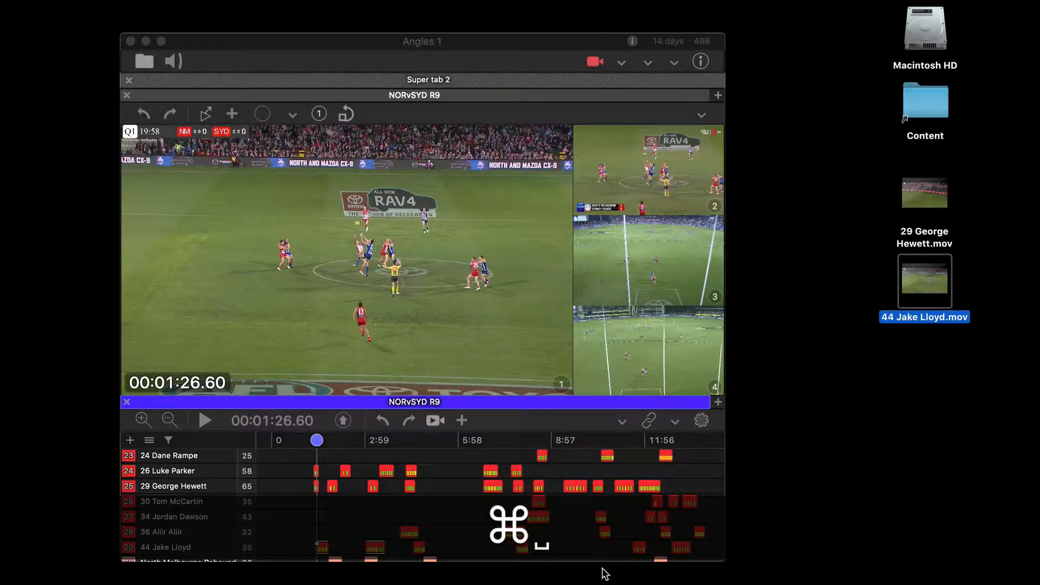
Step: Enable Individual movies for clips alongside Single movie for row in the Cut Clips setup
{"action": "left_click", "coordinate": [343, 422]}
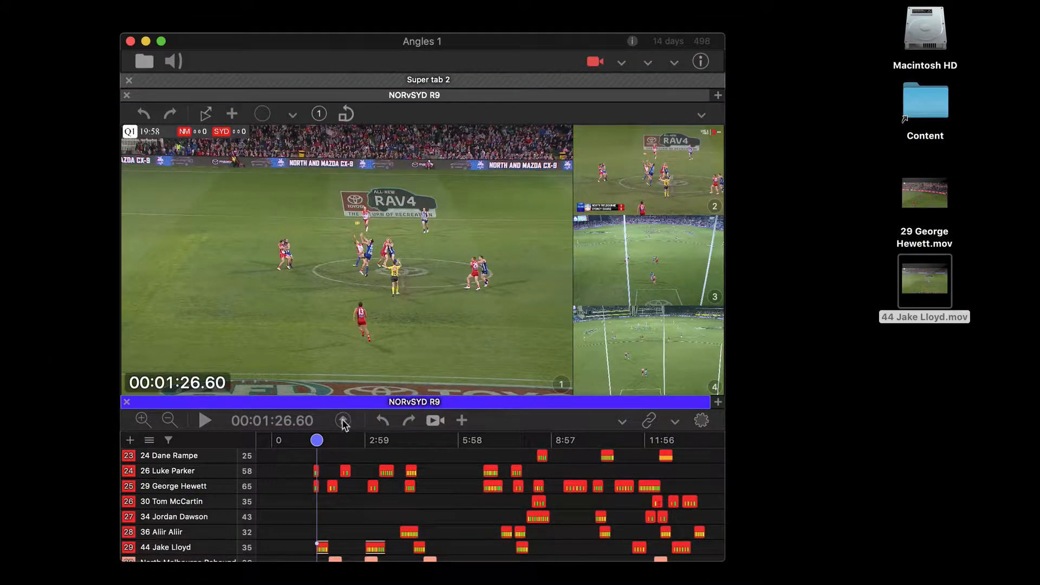
{"action": "left_click", "coordinate": [343, 422]}
{"action": "left_click", "coordinate": [415, 427]}
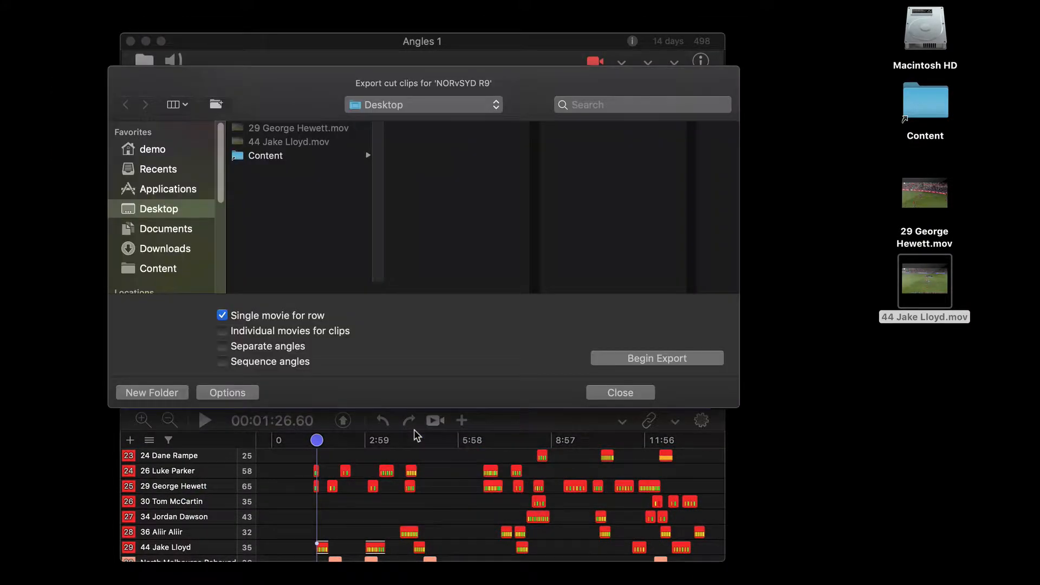
{"action": "left_click", "coordinate": [288, 335]}
{"action": "left_click", "coordinate": [628, 394]}
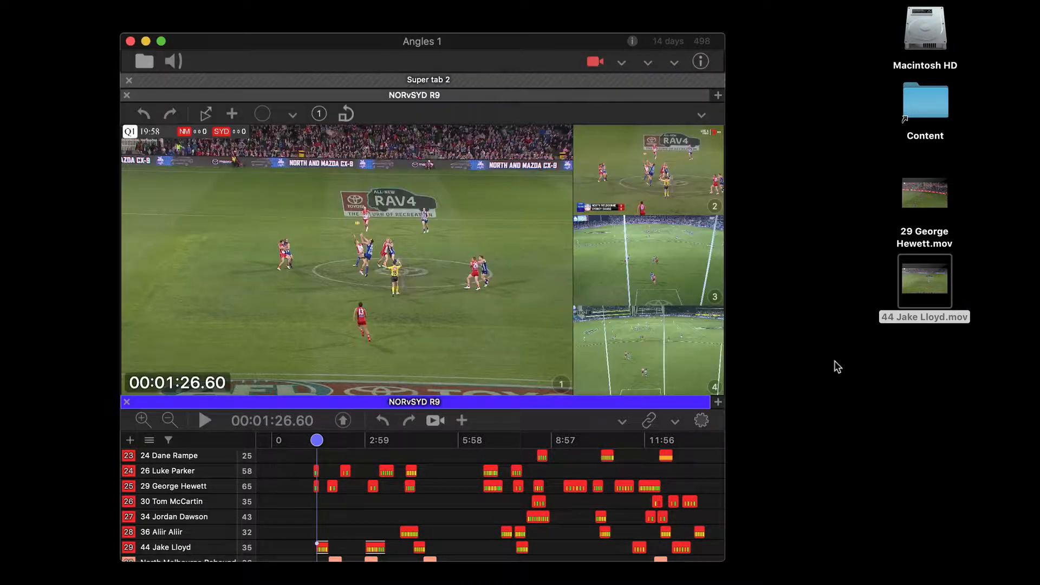
Step: Delete the two exported movies from the desktop and export the two selected 44 Jake Lloyd clips again
{"action": "left_click_drag", "start_coordinate": [873, 390], "coordinate": [960, 183]}
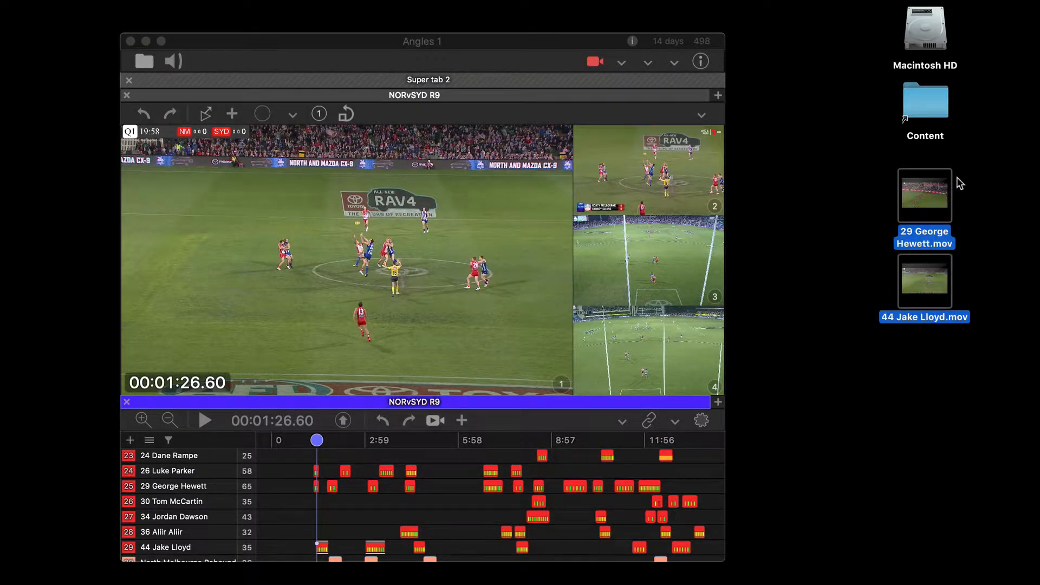
{"action": "key", "text": "super+BackSpace"}
{"action": "scroll", "coordinate": [362, 492], "scroll_direction": "down", "scroll_amount": 2}
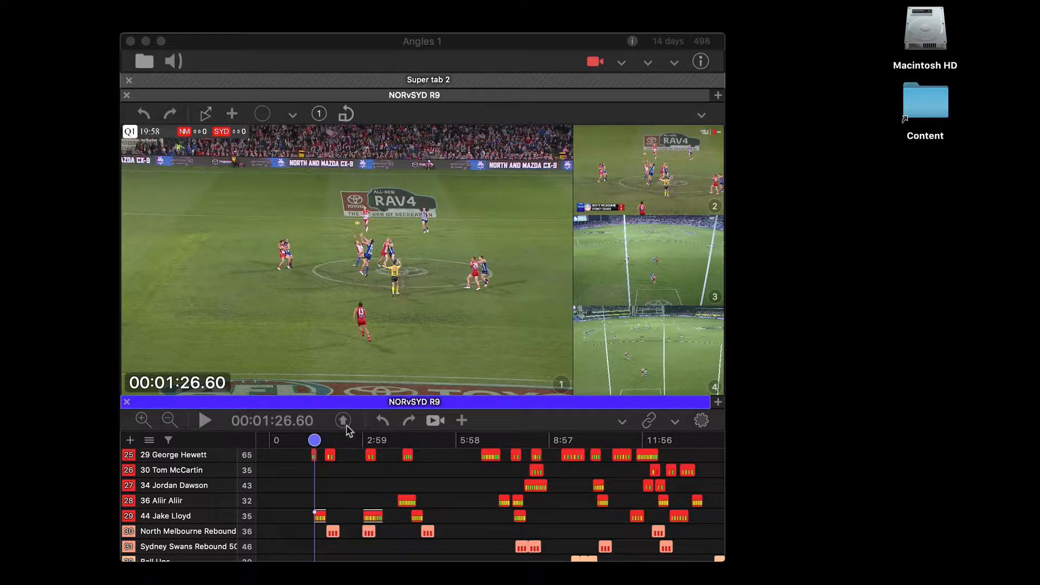
{"action": "key", "text": "super+e"}
{"action": "key", "text": "super+e"}
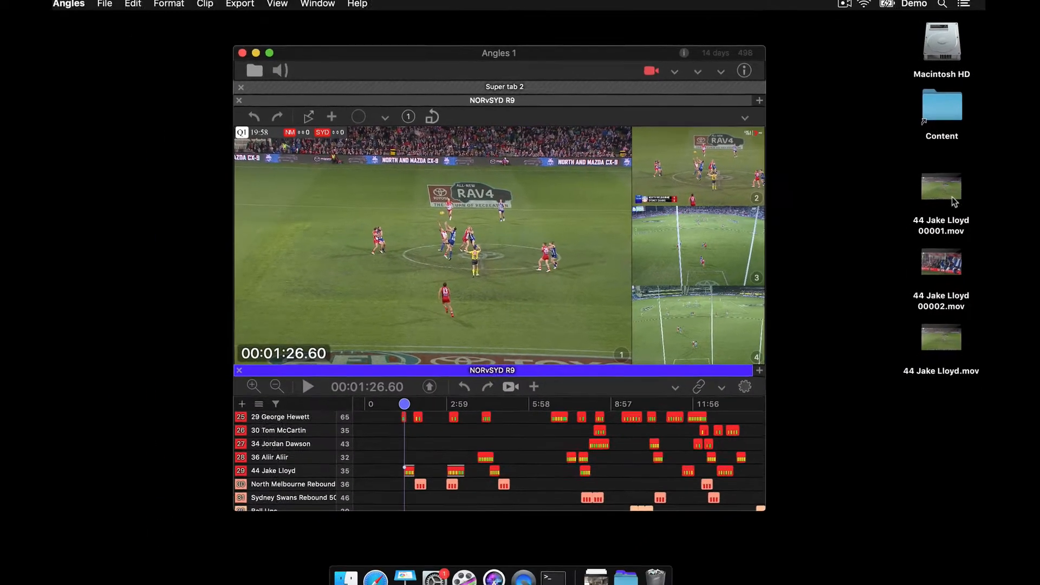
{"action": "left_click", "coordinate": [933, 209]}
{"action": "key", "text": "space"}
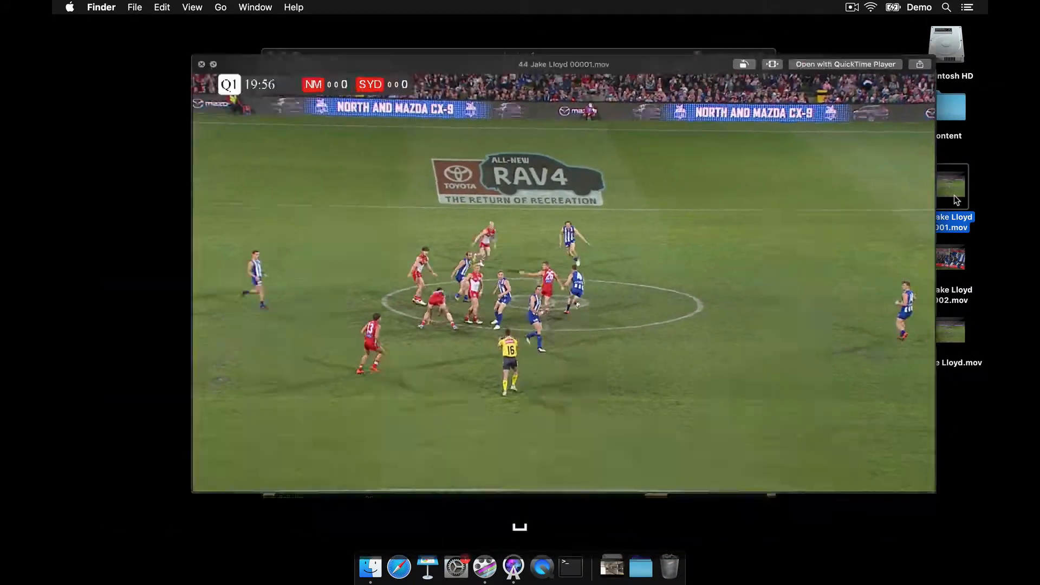
{"action": "key", "text": "space"}
{"action": "left_click", "coordinate": [945, 260]}
{"action": "key", "text": "space"}
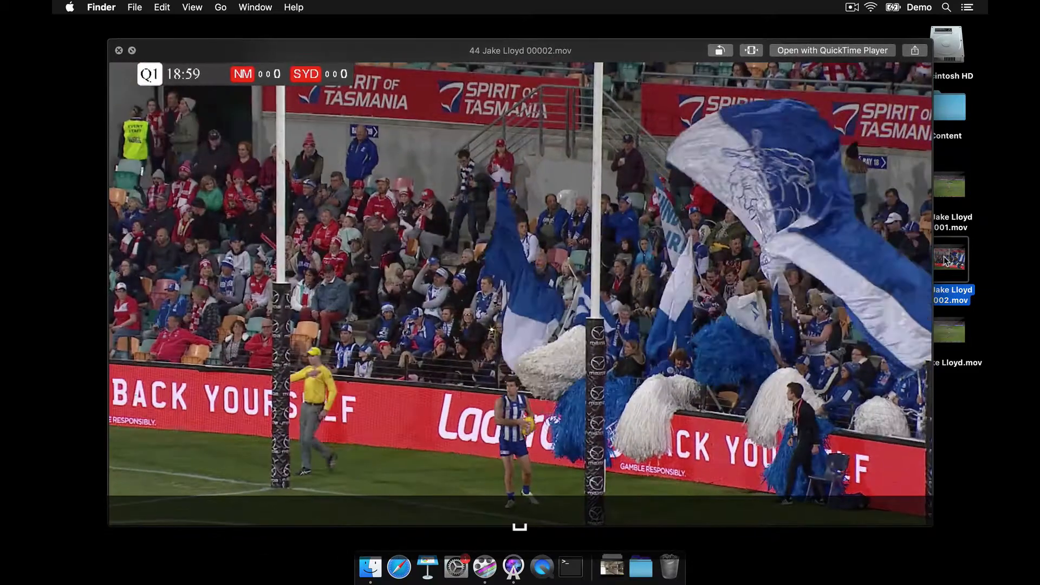
{"action": "key", "text": "space"}
{"action": "left_click", "coordinate": [940, 328]}
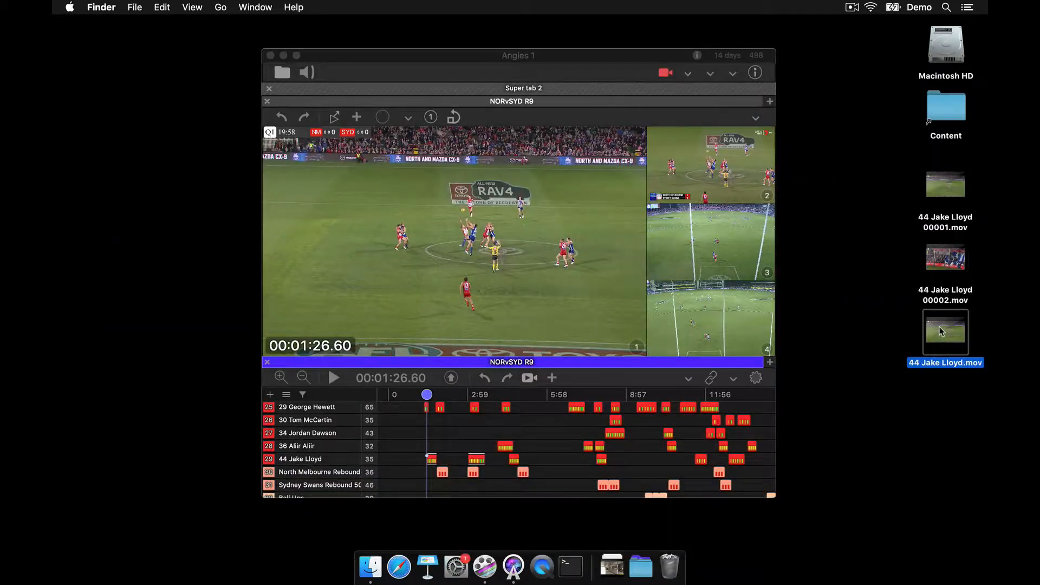
{"action": "key", "text": "space"}
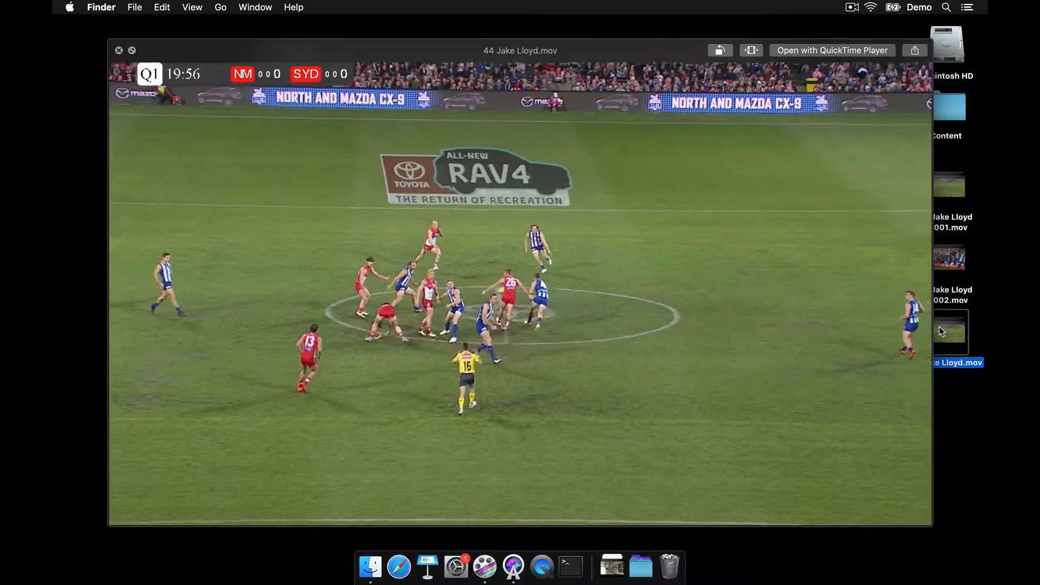
{"action": "key", "text": "space"}
Step: Delete all three exported 44 Jake Lloyd movies from the desktop
{"action": "left_click_drag", "start_coordinate": [893, 201], "coordinate": [944, 383]}
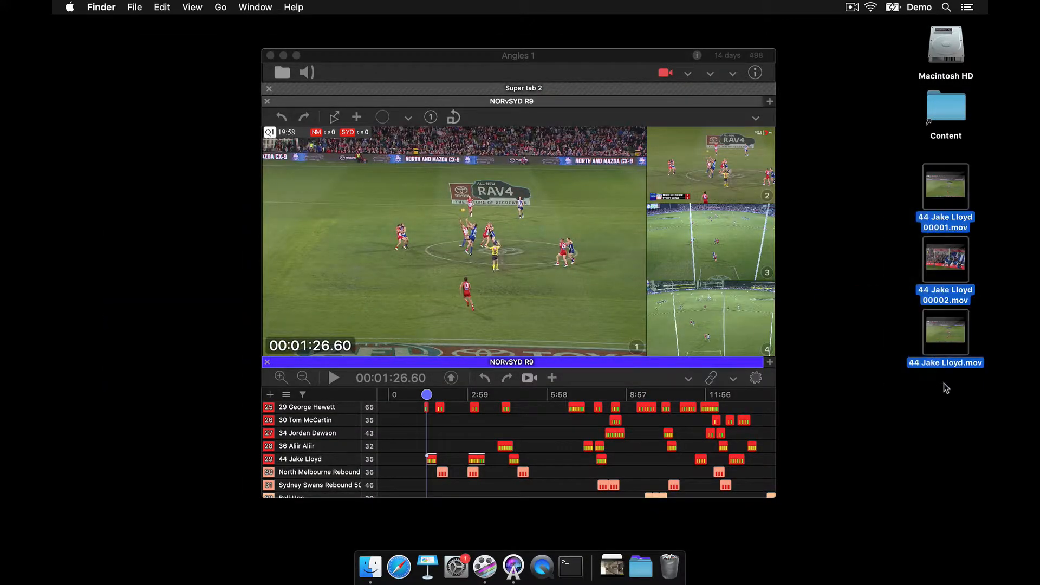
{"action": "key", "text": "super+BackSpace"}
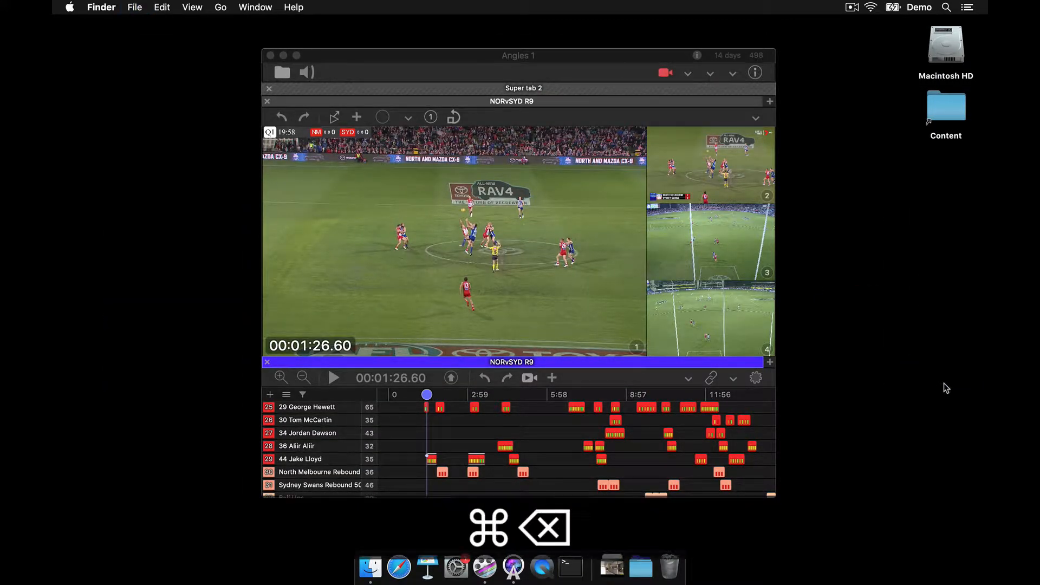
Step: Enable Separate angles in the Cut Clips setup and close the setup dialog
{"action": "left_click", "coordinate": [449, 379]}
{"action": "left_click", "coordinate": [450, 378]}
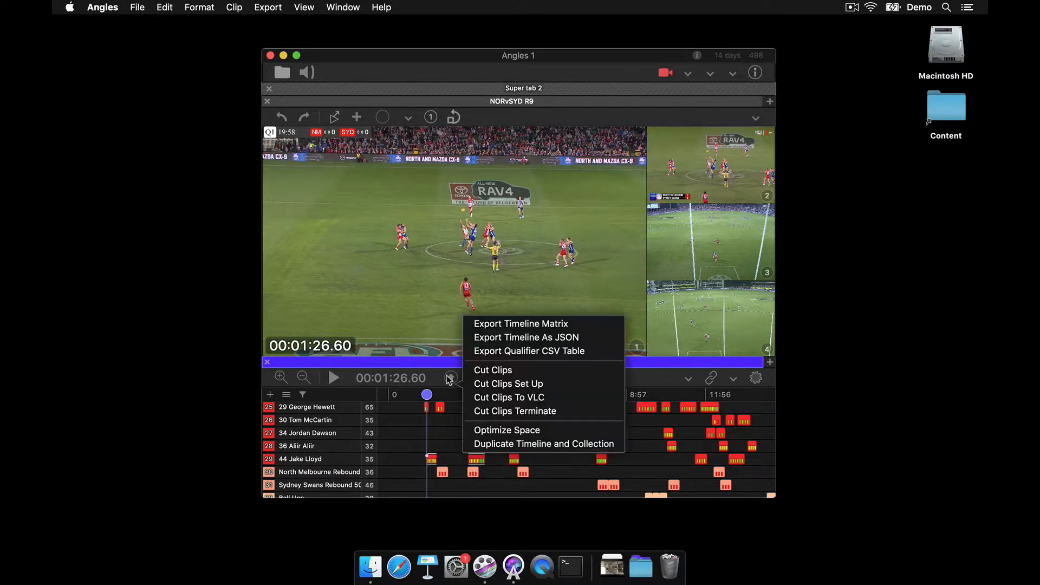
{"action": "left_click", "coordinate": [505, 385]}
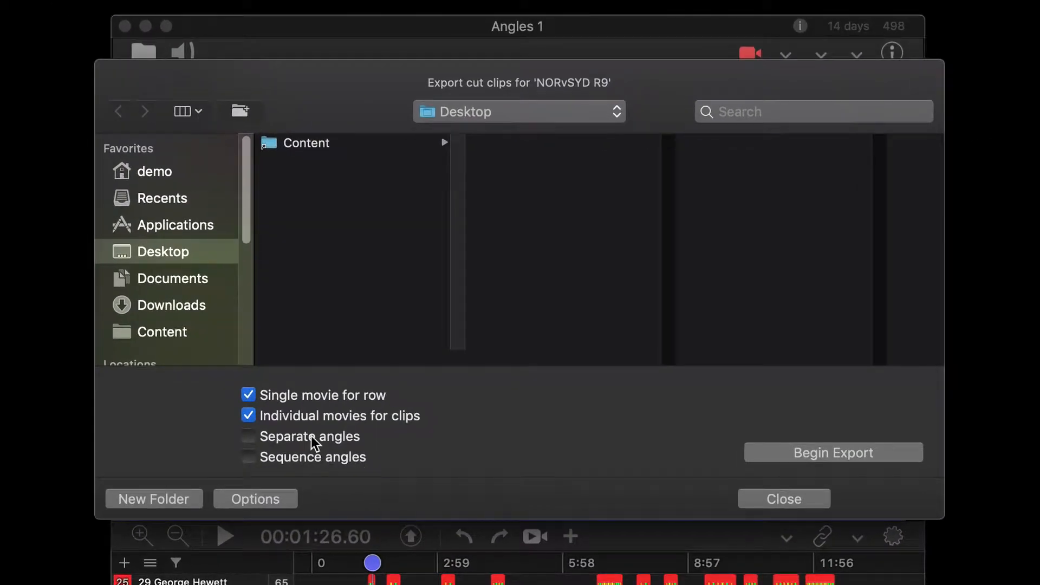
{"action": "left_click", "coordinate": [311, 437]}
{"action": "left_click", "coordinate": [780, 498]}
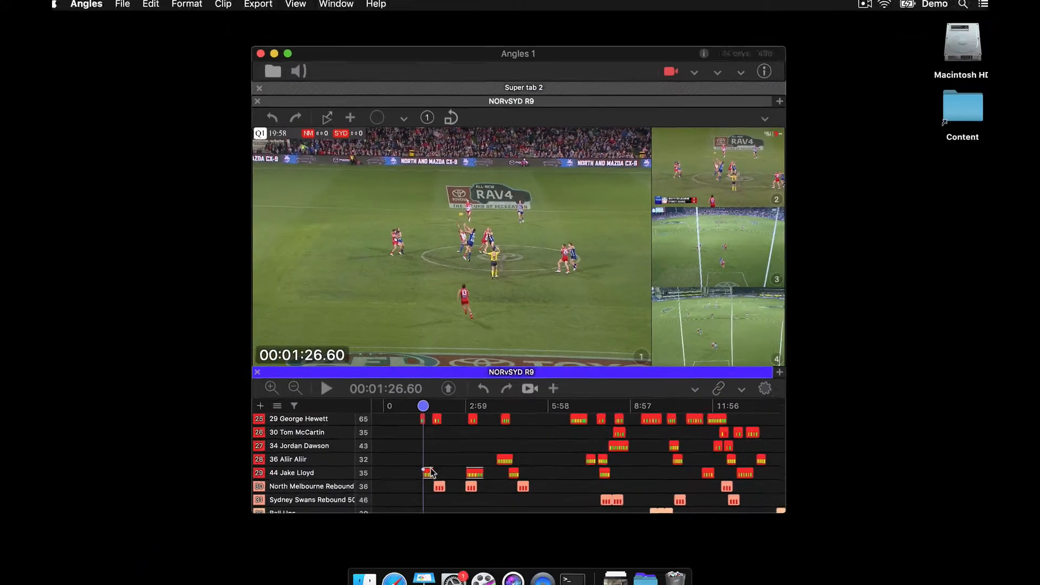
Step: Select clips across several rows, including 36 Aliir Aliir, 44 Jake Lloyd and North Melbourne Rebound, and export them as separate-angle movies
{"action": "left_click", "coordinate": [440, 470]}
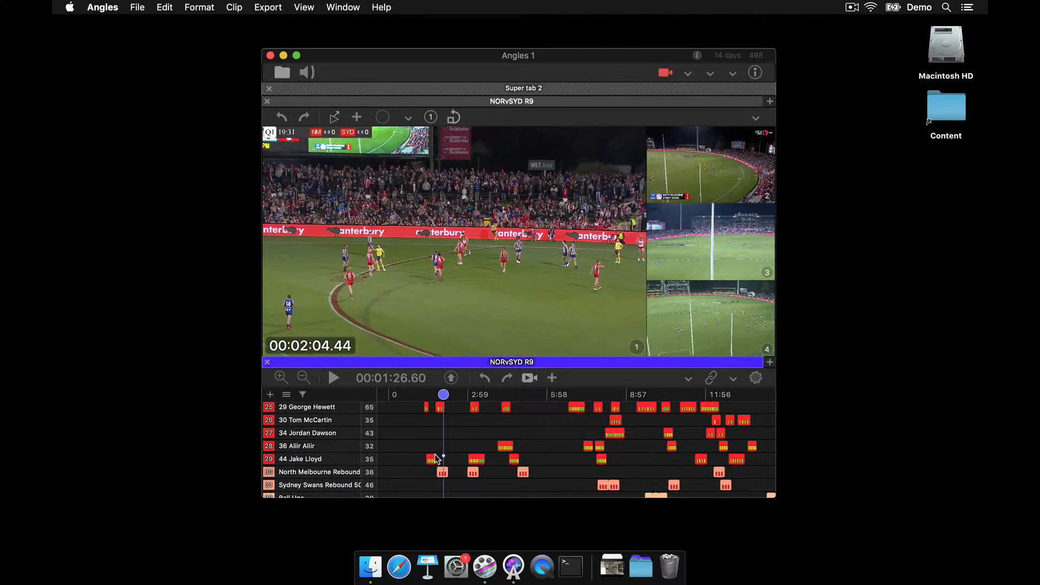
{"action": "left_click", "coordinate": [429, 472]}
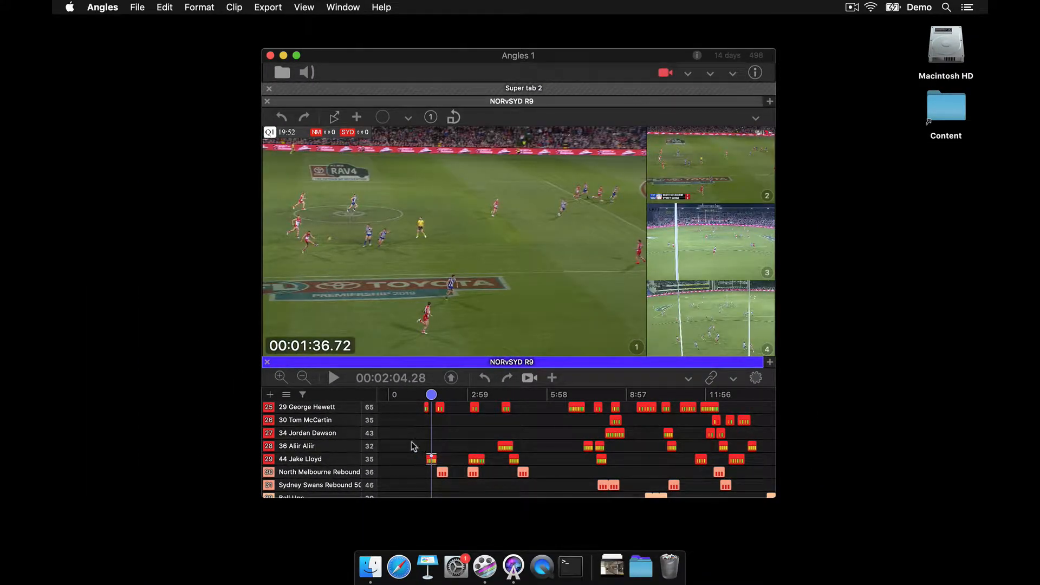
{"action": "mouse_move", "coordinate": [411, 441]}
{"action": "left_mouse_down"}
{"action": "mouse_move", "coordinate": [496, 440]}
{"action": "mouse_move", "coordinate": [504, 494]}
{"action": "mouse_move", "coordinate": [427, 442]}
{"action": "left_mouse_up"}
{"action": "key", "text": "super+e"}
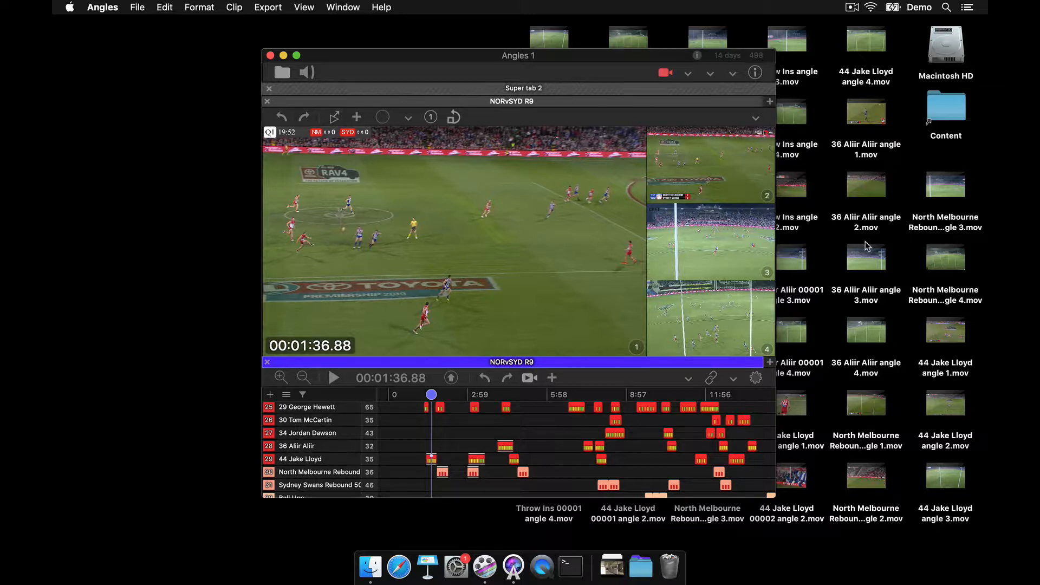
Step: Open the Desktop folder in a Finder window to review the exported movies for each angle
{"action": "left_click", "coordinate": [869, 195]}
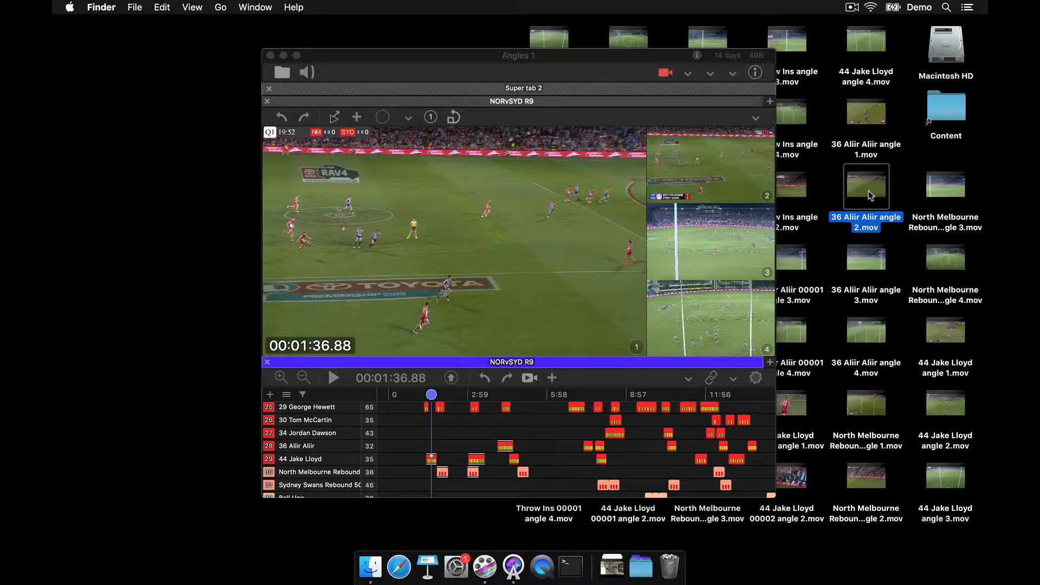
{"action": "left_click", "coordinate": [862, 264]}
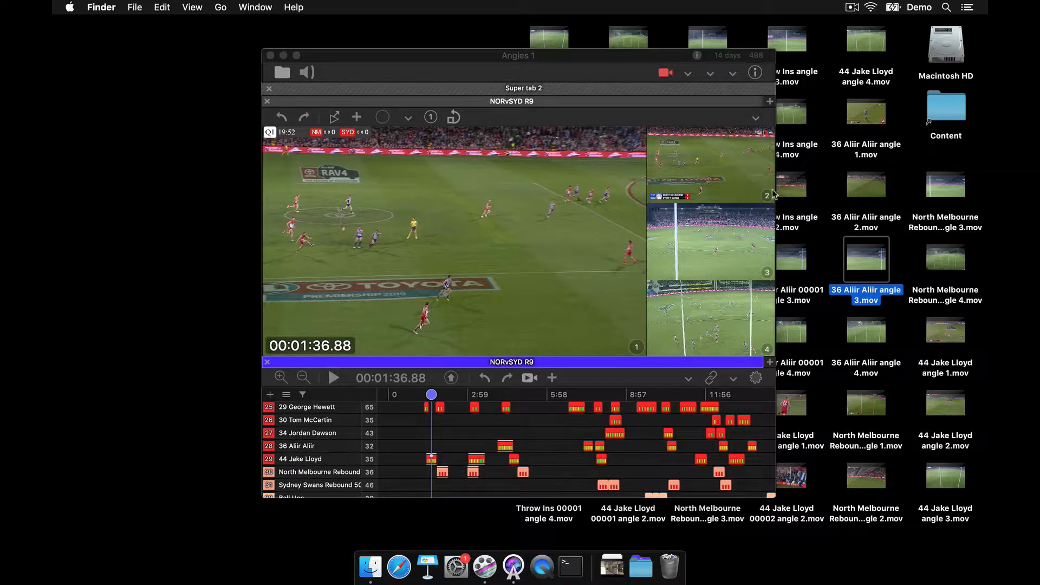
{"action": "double_click", "coordinate": [958, 47]}
{"action": "key", "text": "shift+super+d"}
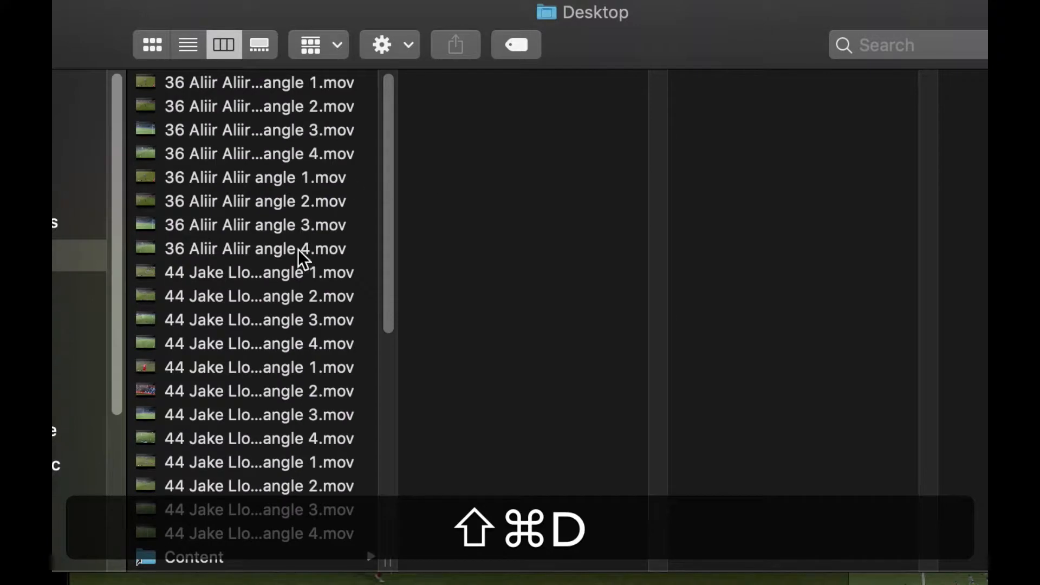
Step: Widen the Desktop file name column and look through the exported movies, previewing the individual angles of the 36 Aliir Aliir clips
{"action": "left_click_drag", "start_coordinate": [386, 559], "coordinate": [578, 559]}
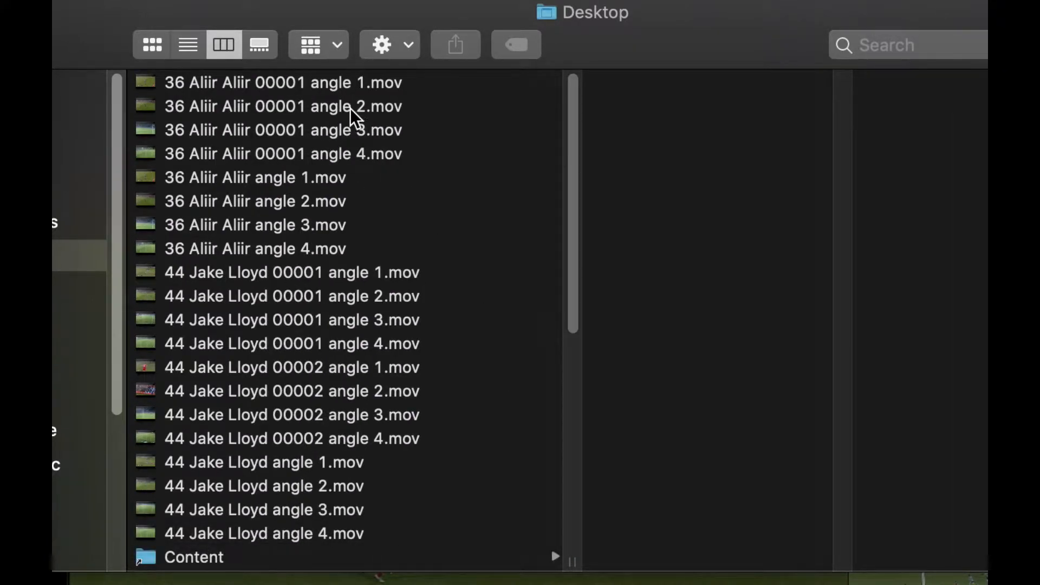
{"action": "left_click", "coordinate": [316, 89]}
{"action": "left_click", "coordinate": [330, 180]}
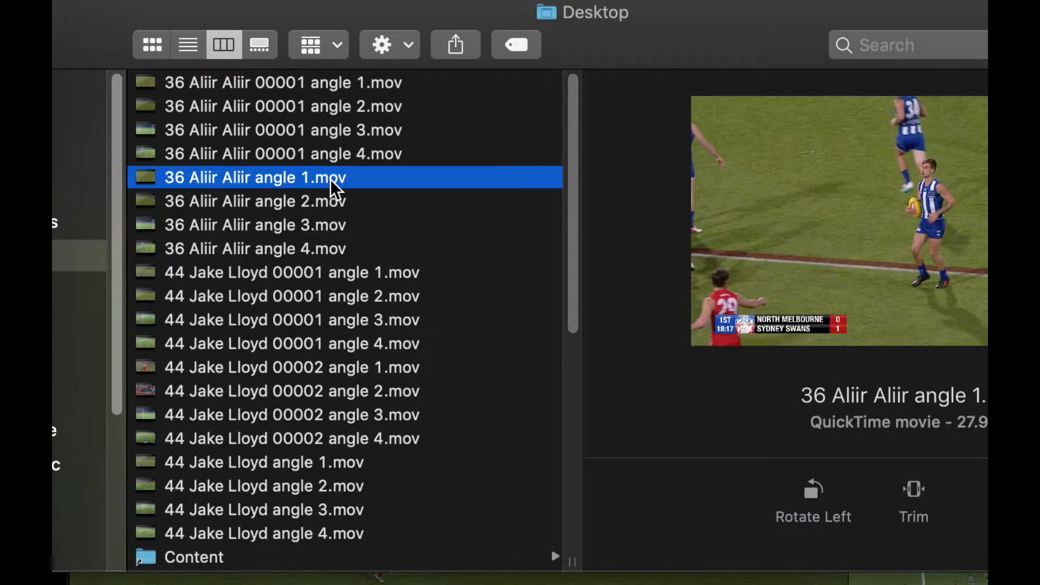
{"action": "left_click", "coordinate": [345, 202]}
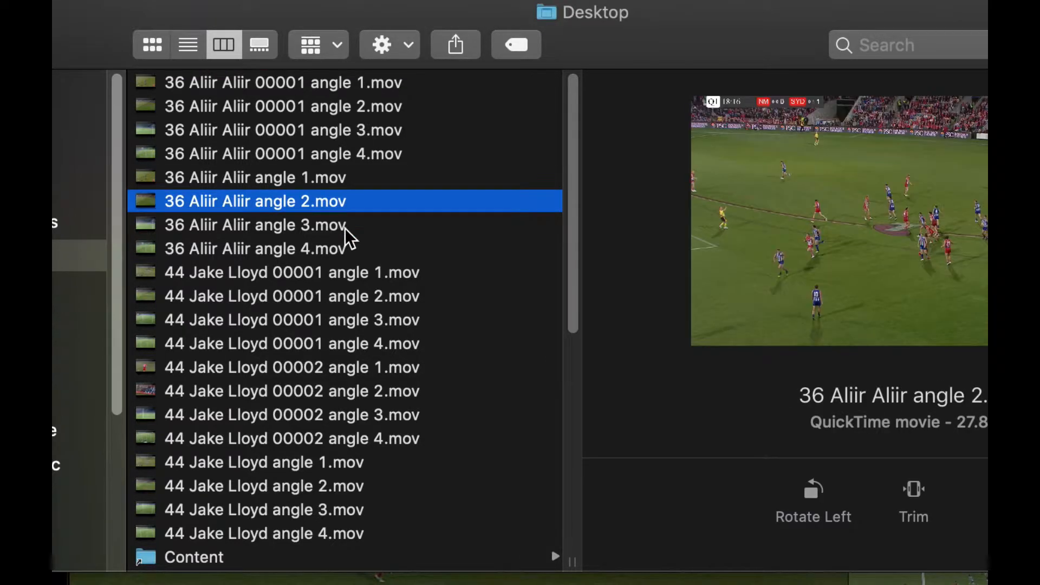
{"action": "left_click", "coordinate": [345, 227]}
{"action": "left_click", "coordinate": [345, 253]}
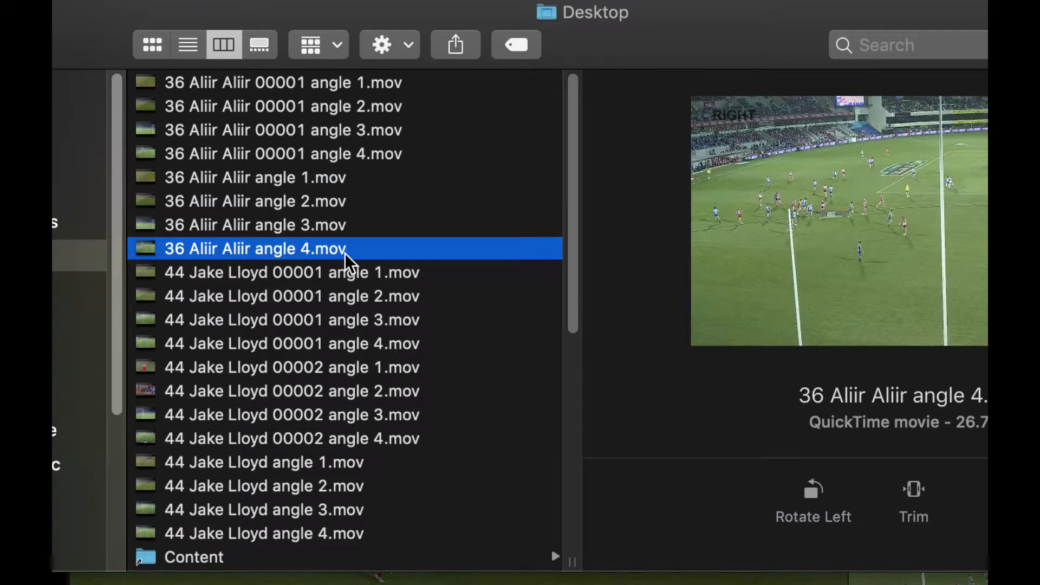
{"action": "scroll", "coordinate": [345, 252], "scroll_direction": "down", "scroll_amount": 1}
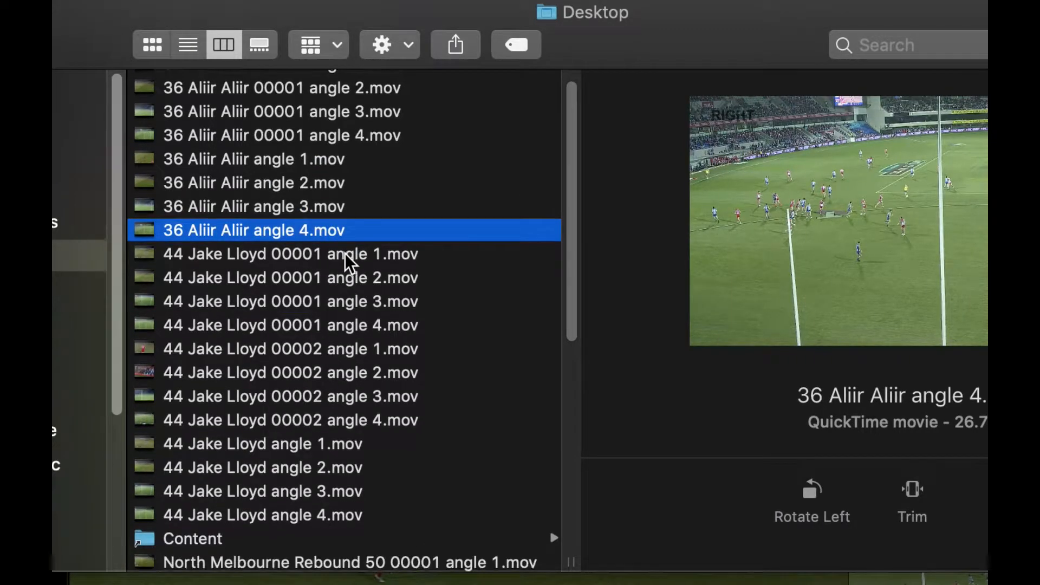
{"action": "scroll", "coordinate": [345, 253], "scroll_direction": "up", "scroll_amount": 1}
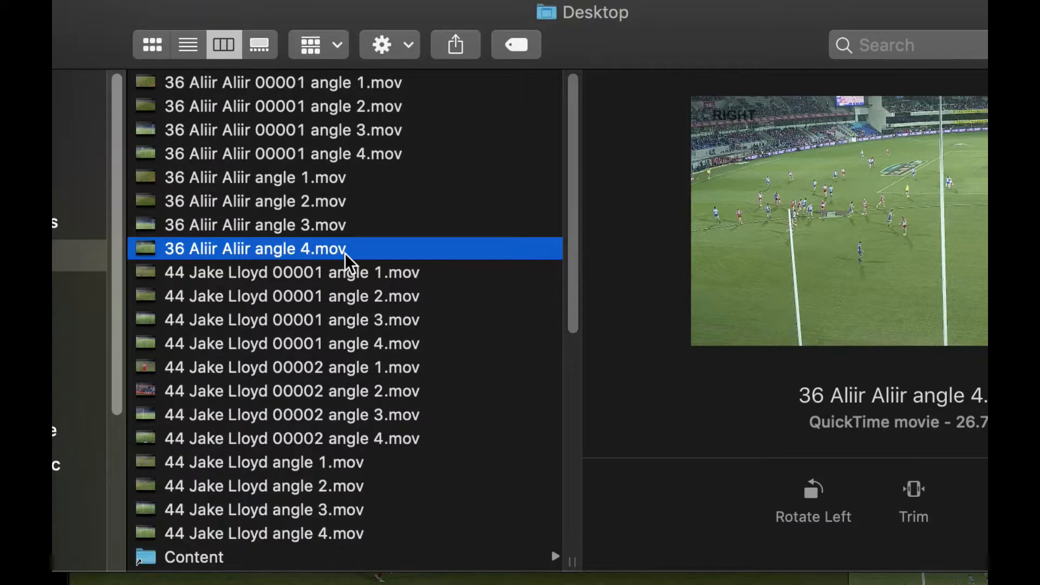
{"action": "scroll", "coordinate": [345, 253], "scroll_direction": "down", "scroll_amount": 15}
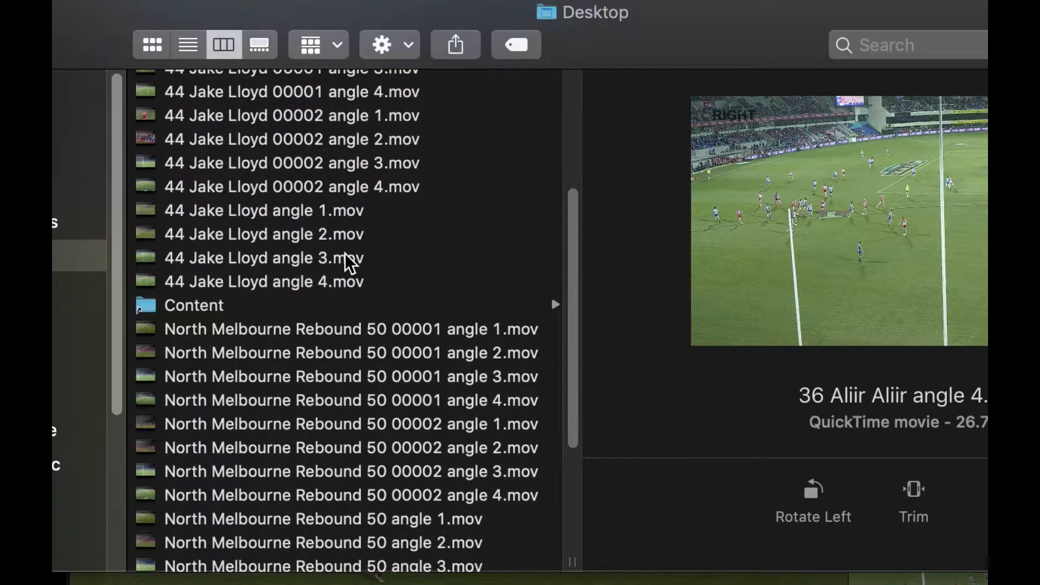
{"action": "scroll", "coordinate": [345, 252], "scroll_direction": "up", "scroll_amount": 15}
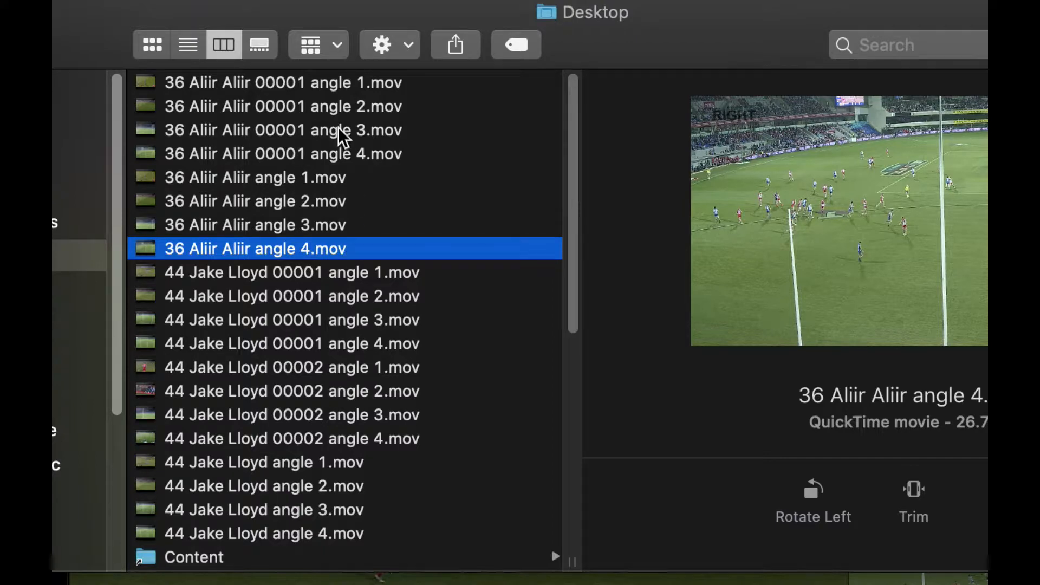
Step: Delete all exported 36 Aliir Aliir, 44 Jake Lloyd, North Melbourne Rebound 50 and Throw Ins movies from the Desktop folder, keeping the Content folder
{"action": "left_click", "coordinate": [336, 82]}
{"action": "left_click", "coordinate": [319, 532], "text": "shift"}
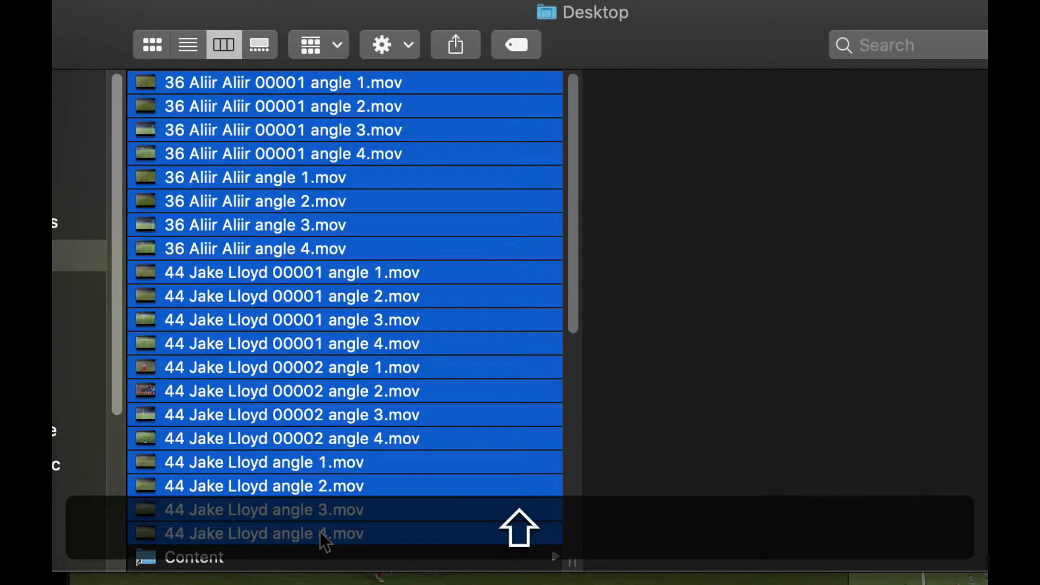
{"action": "key", "text": "super+BackSpace"}
{"action": "left_click", "coordinate": [275, 106]}
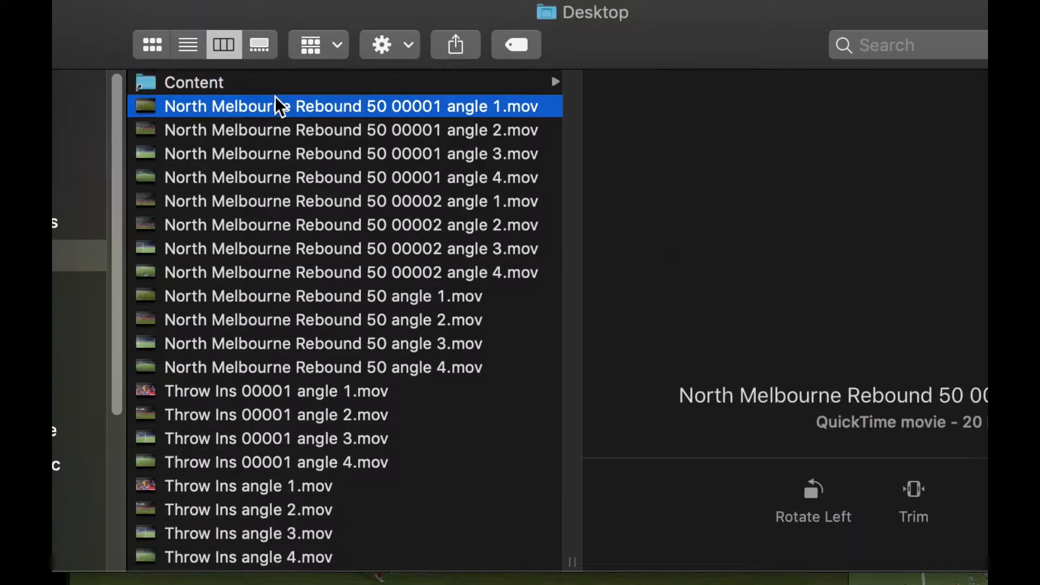
{"action": "scroll", "coordinate": [266, 210], "scroll_direction": "down", "scroll_amount": 1}
{"action": "scroll", "coordinate": [277, 417], "scroll_direction": "up", "scroll_amount": 1}
{"action": "left_click", "coordinate": [280, 555], "text": "shift"}
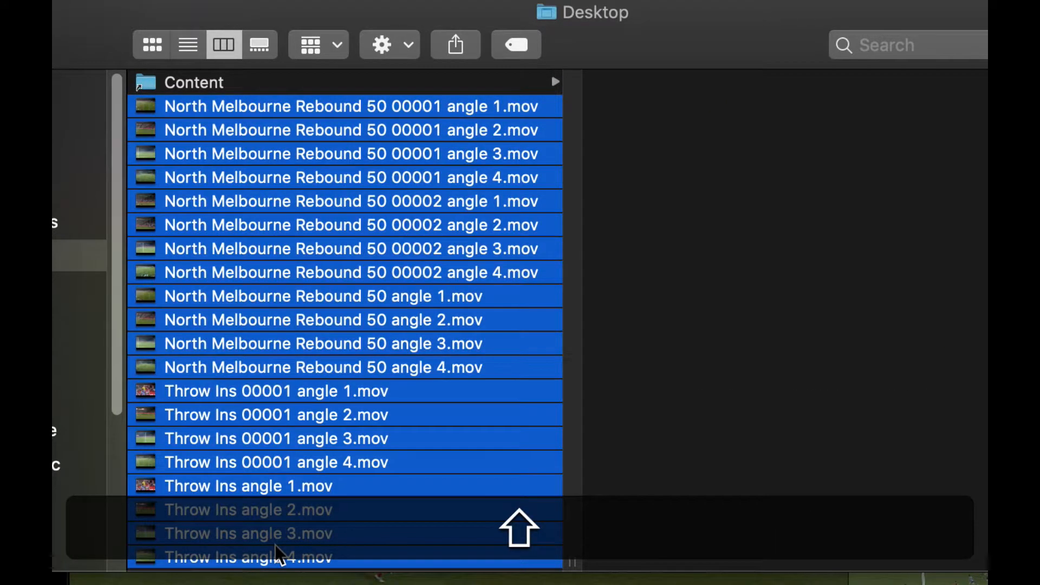
{"action": "key", "text": "super+BackSpace"}
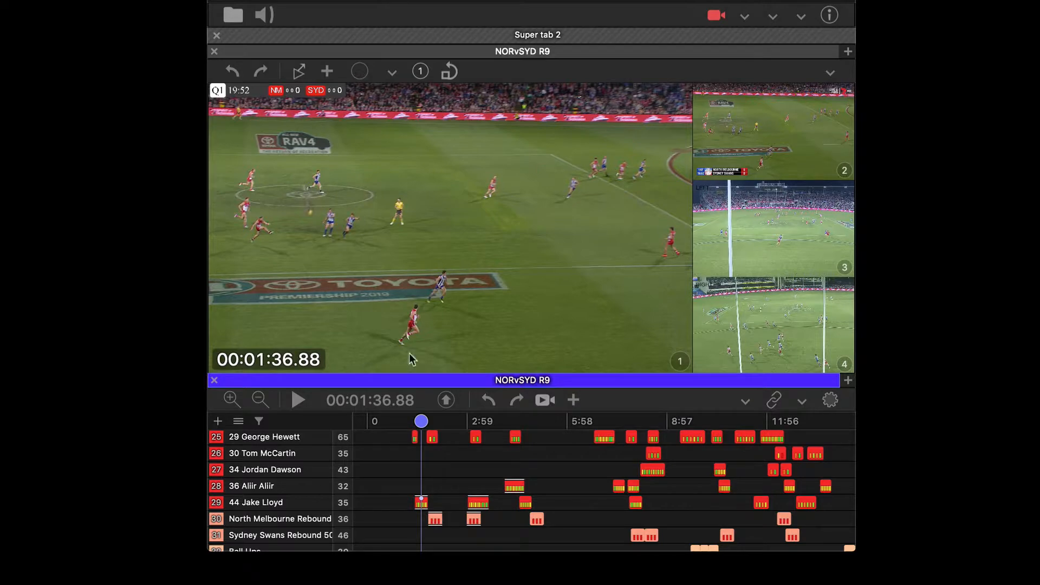
Step: Enable Sequence angles in the Cut Clips setup and close the setup dialog
{"action": "left_click", "coordinate": [451, 401]}
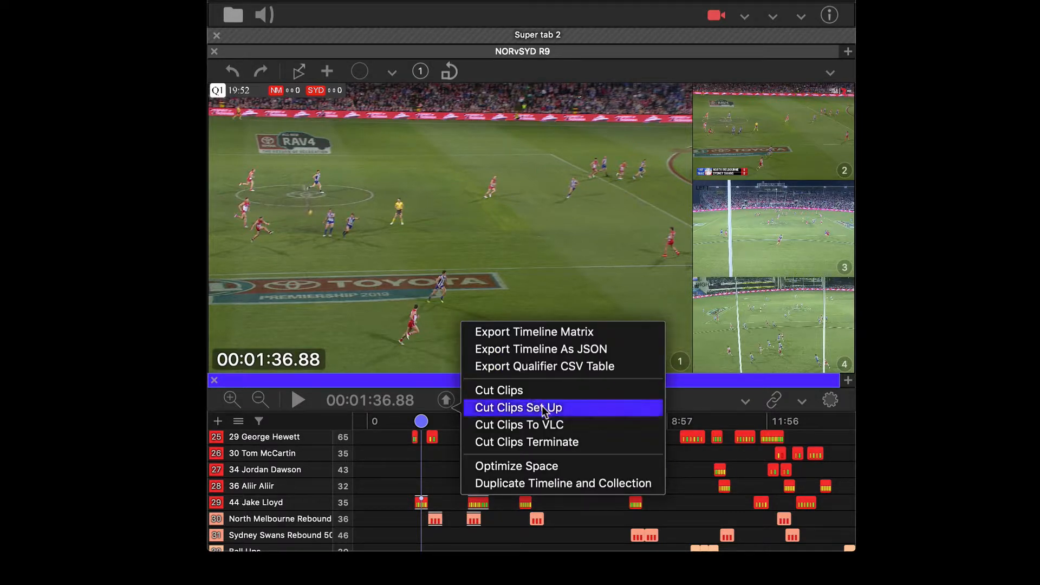
{"action": "left_click", "coordinate": [541, 406]}
{"action": "left_click", "coordinate": [317, 353]}
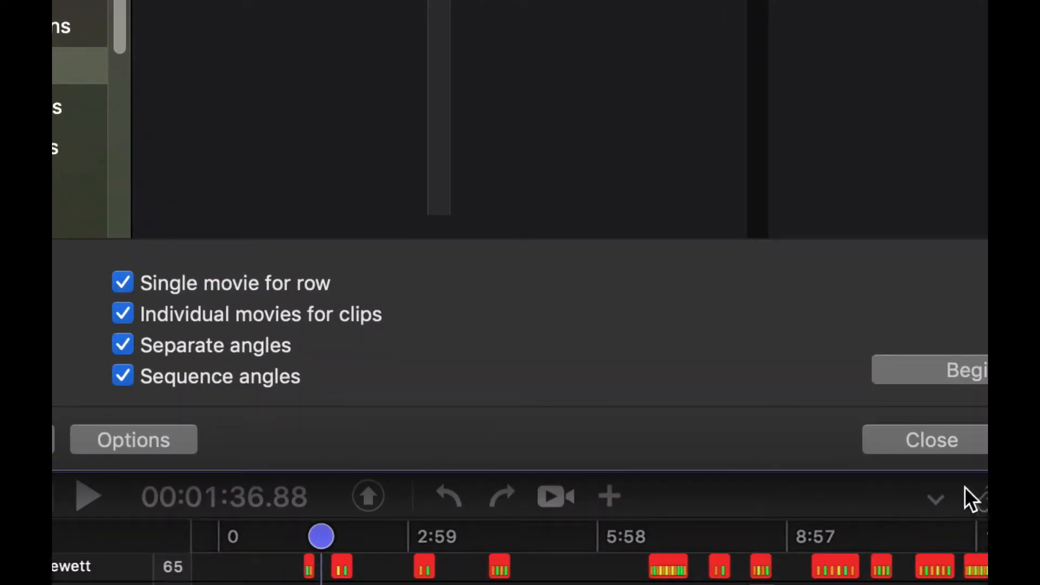
{"action": "left_click", "coordinate": [813, 395]}
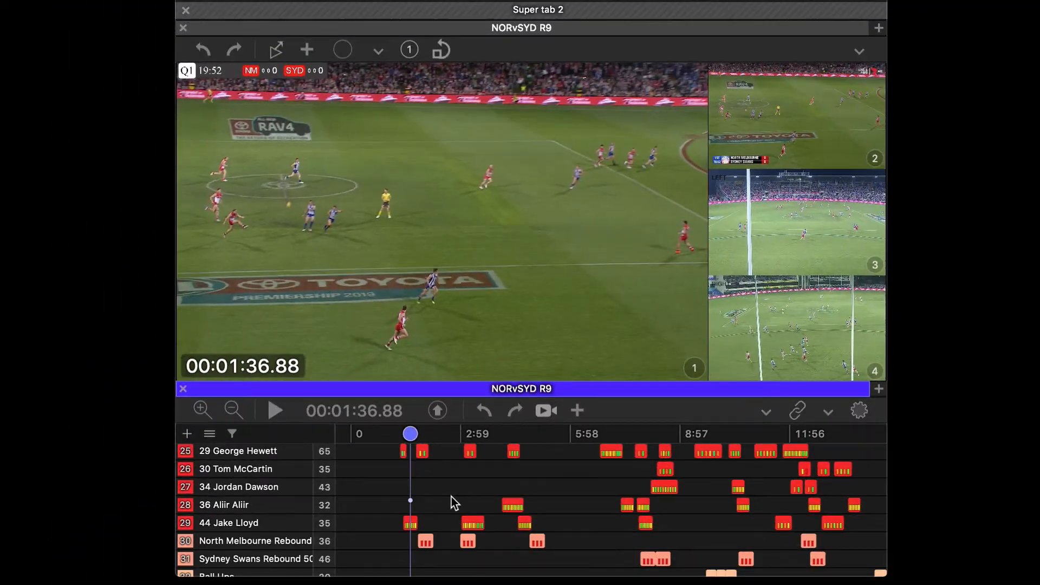
{"action": "scroll", "coordinate": [451, 497], "scroll_direction": "up", "scroll_amount": 5}
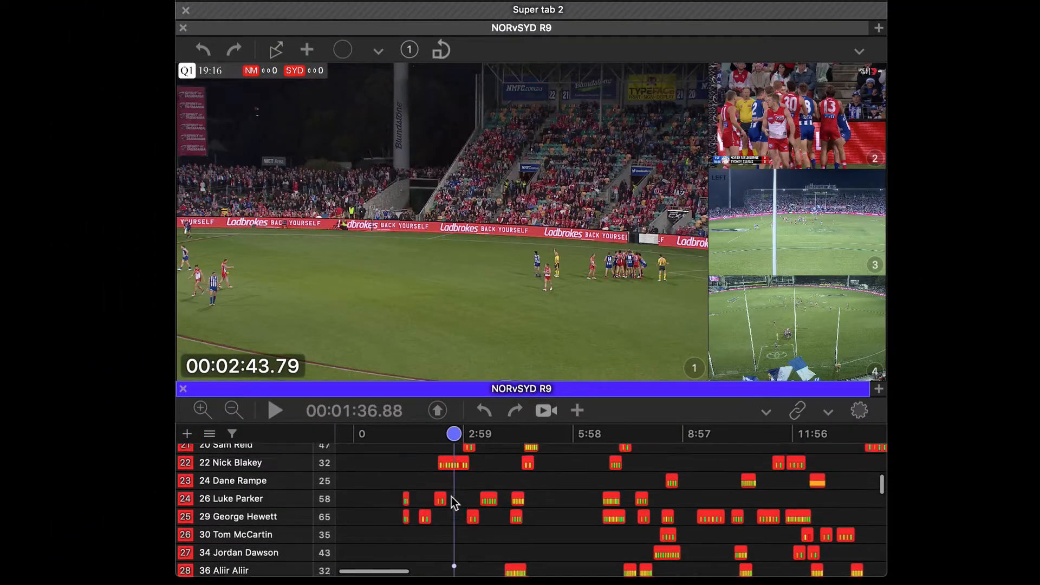
{"action": "scroll", "coordinate": [446, 495], "scroll_direction": "up", "scroll_amount": 1}
{"action": "scroll", "coordinate": [428, 499], "scroll_direction": "up", "scroll_amount": 1}
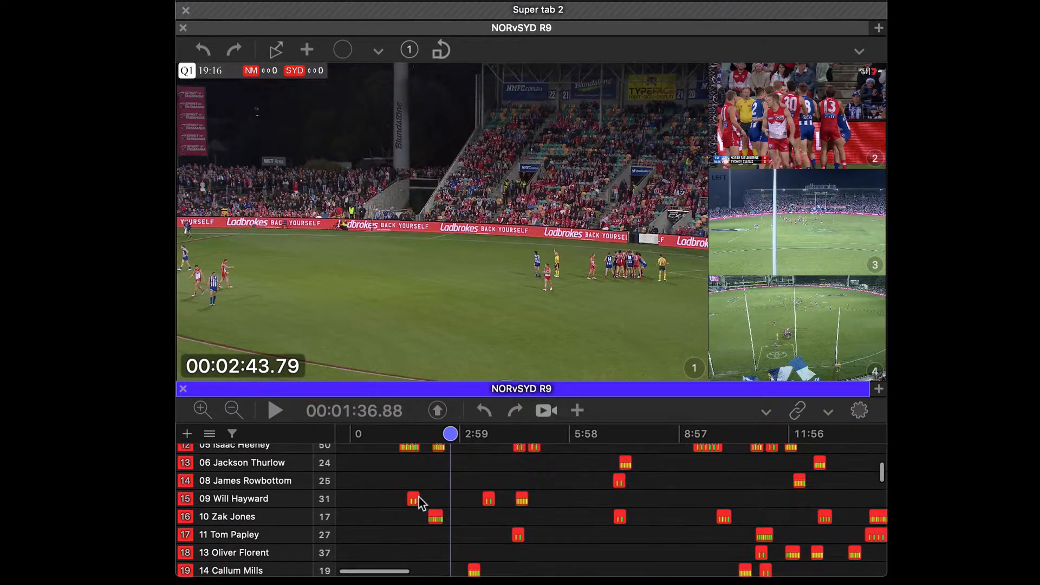
{"action": "left_click", "coordinate": [416, 499]}
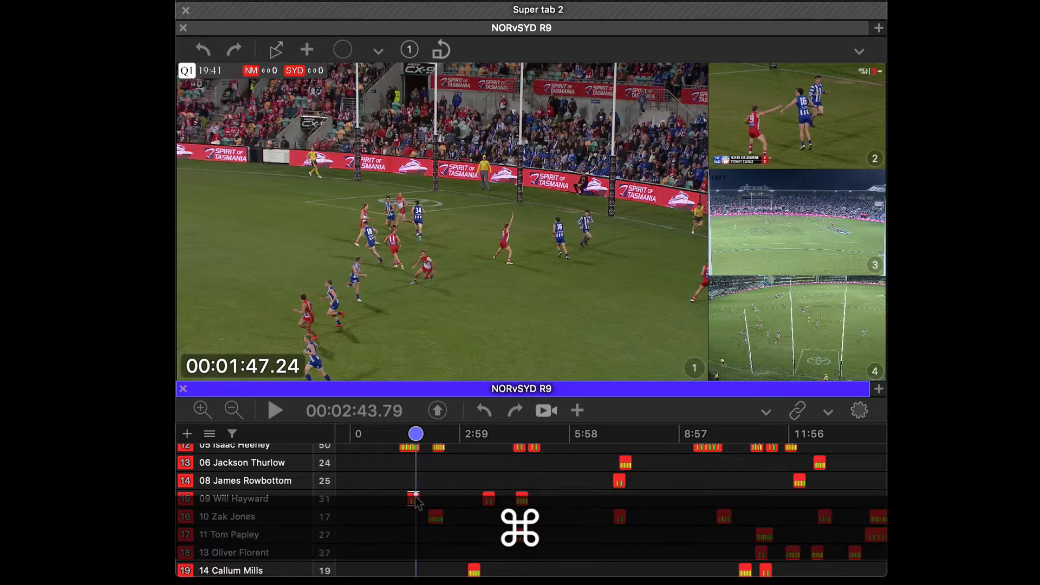
{"action": "key", "text": "super+e"}
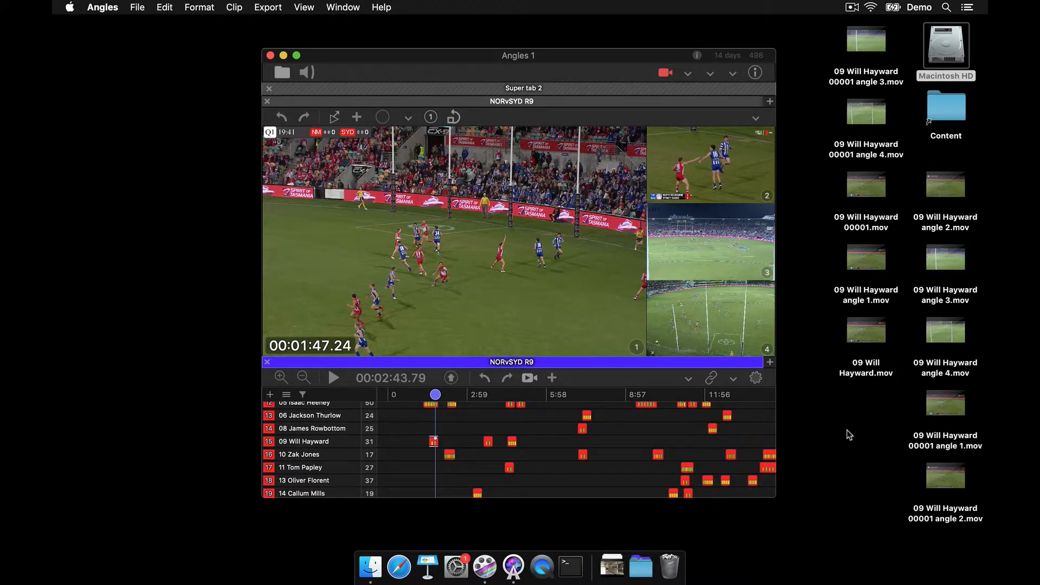
{"action": "left_click", "coordinate": [866, 338]}
{"action": "key", "text": "space"}
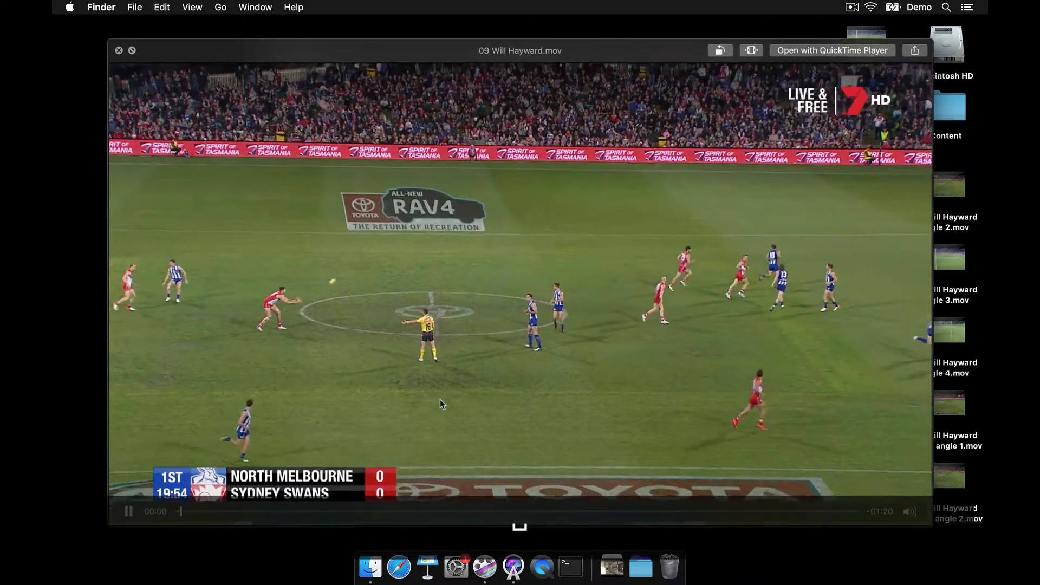
{"action": "left_click_drag", "start_coordinate": [196, 511], "coordinate": [805, 509]}
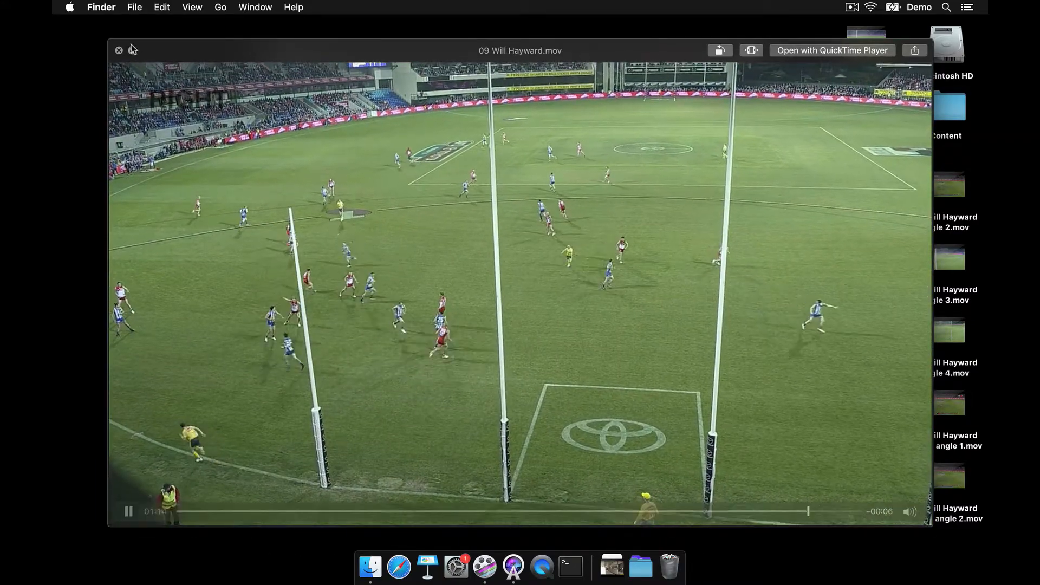
{"action": "left_click", "coordinate": [119, 49]}
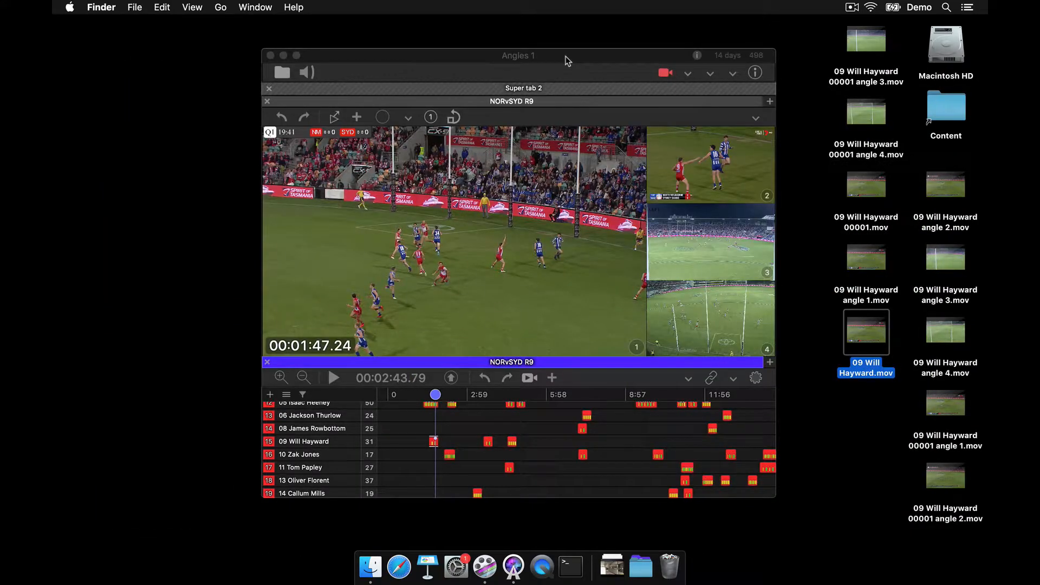
{"action": "left_click", "coordinate": [825, 234]}
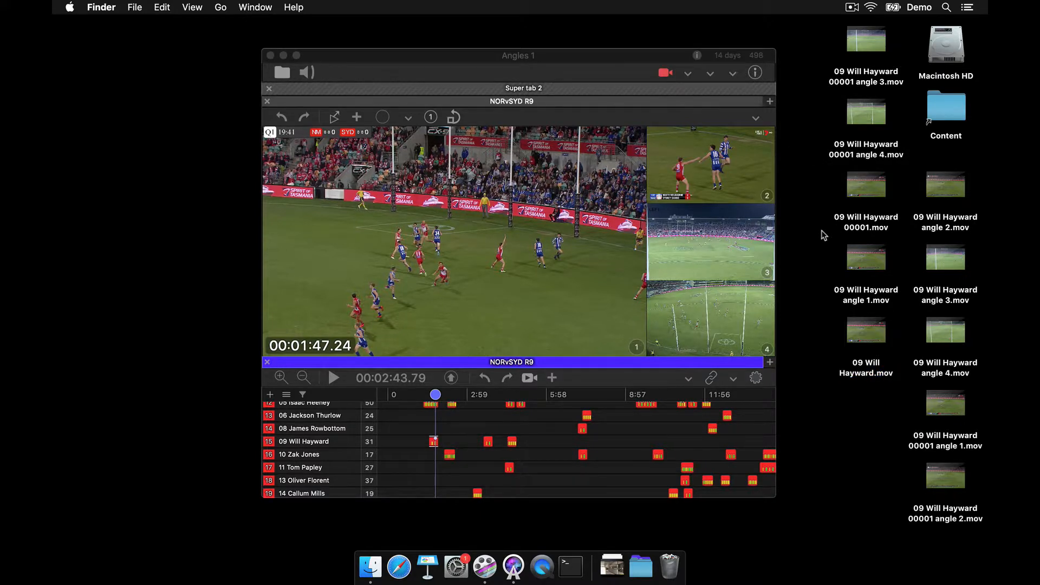